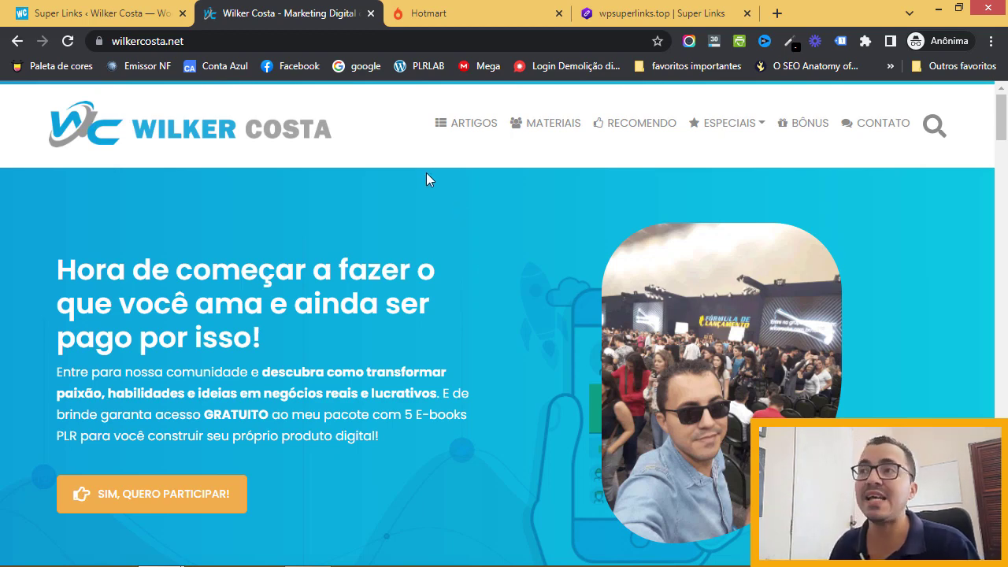
- Switch to Hotmart and open the Página de Vendas of Fórmula Negócio Online from its affiliate links
left_click(445, 22)
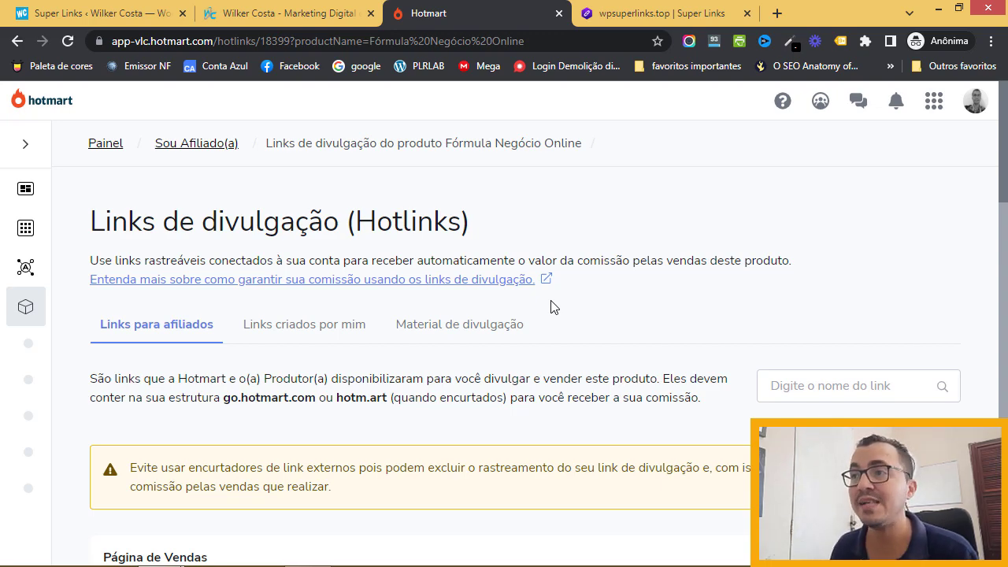
scroll(554, 304, "down", 1)
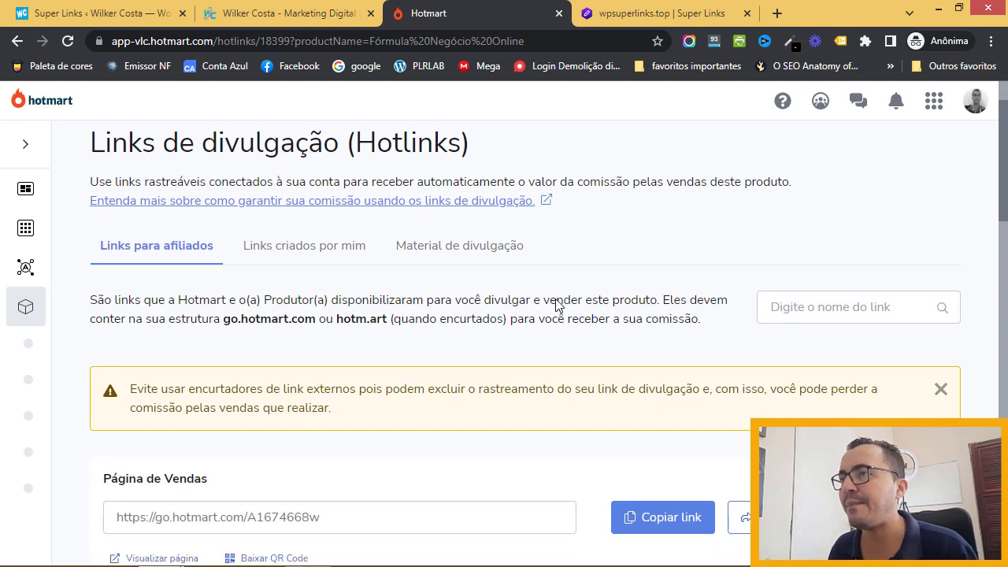
scroll(557, 299, "up", 1)
scroll(562, 295, "down", 4)
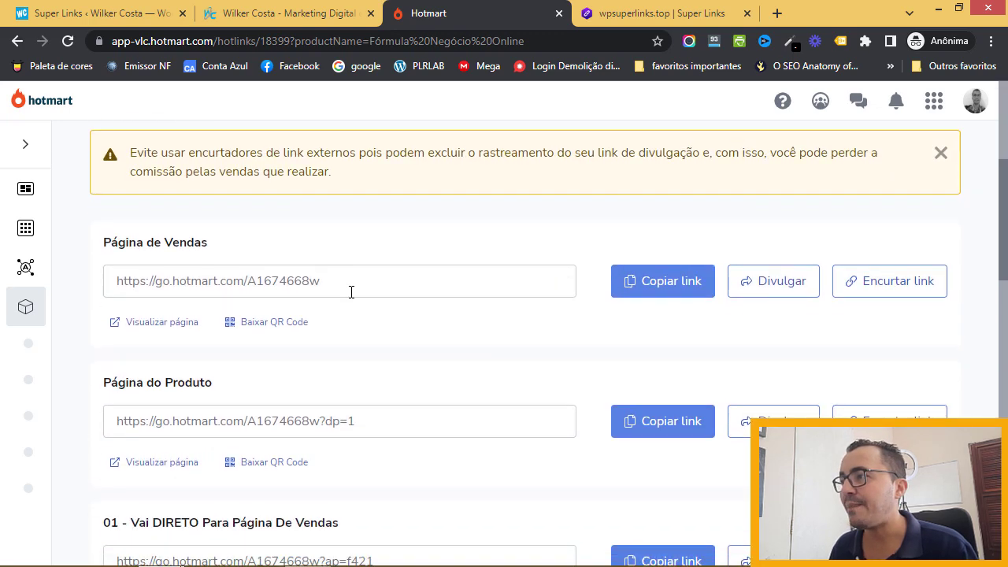
left_click_drag(204, 246, 104, 245)
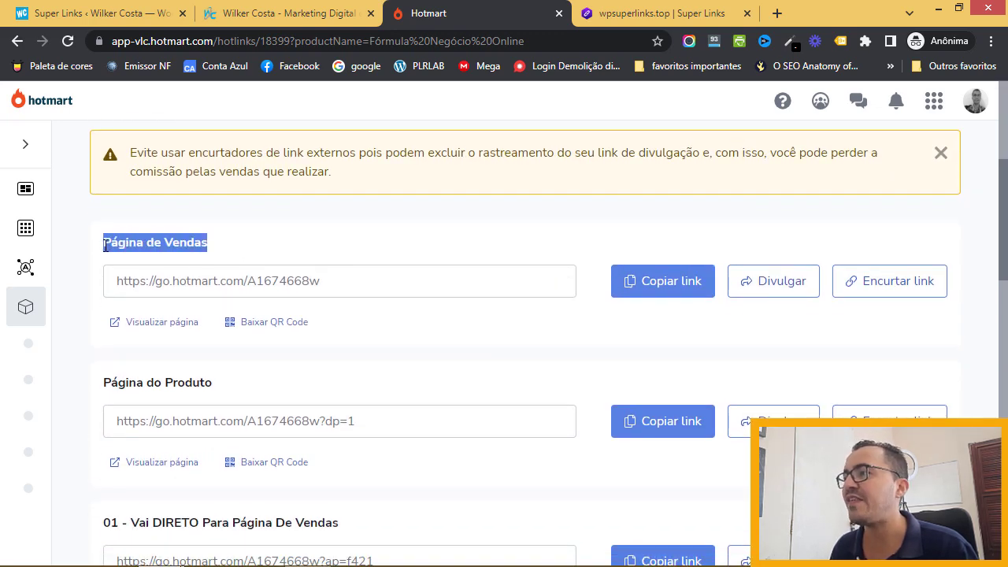
left_click(151, 332)
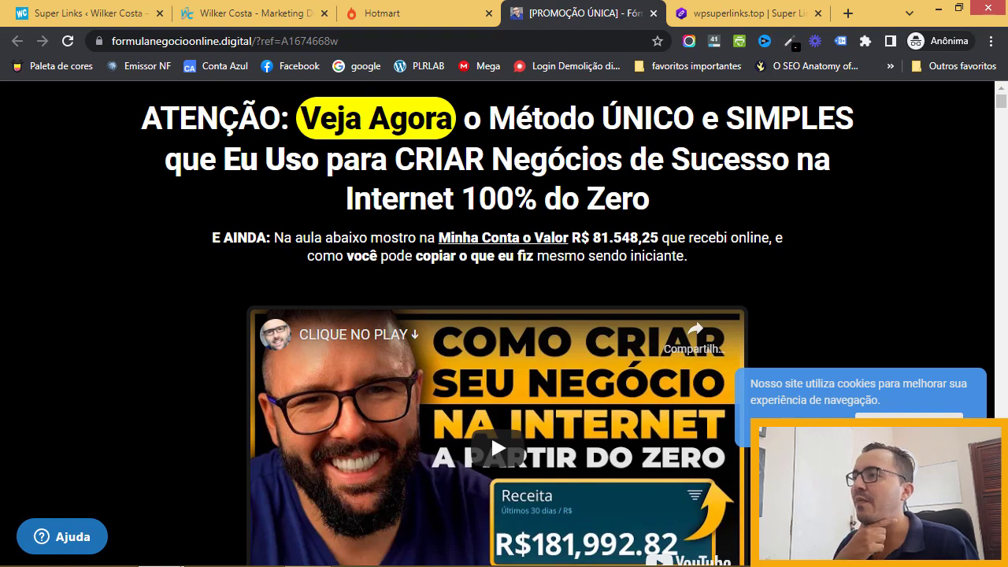
- Examine the layout and content of the Fórmula Negócio Online sales page, then return to its beginning
scroll(473, 268, "down", 10)
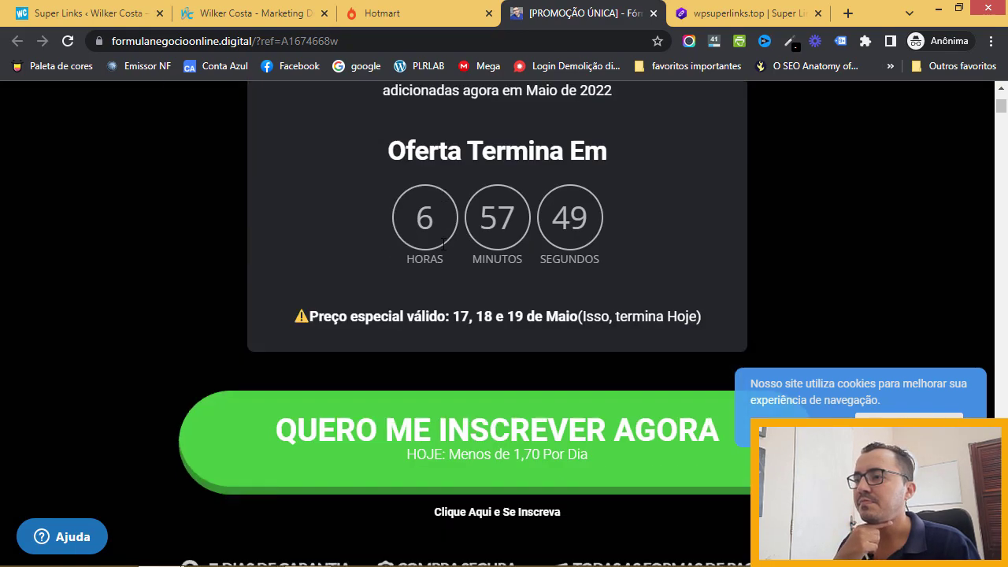
scroll(478, 277, "up", 4)
scroll(485, 275, "down", 10)
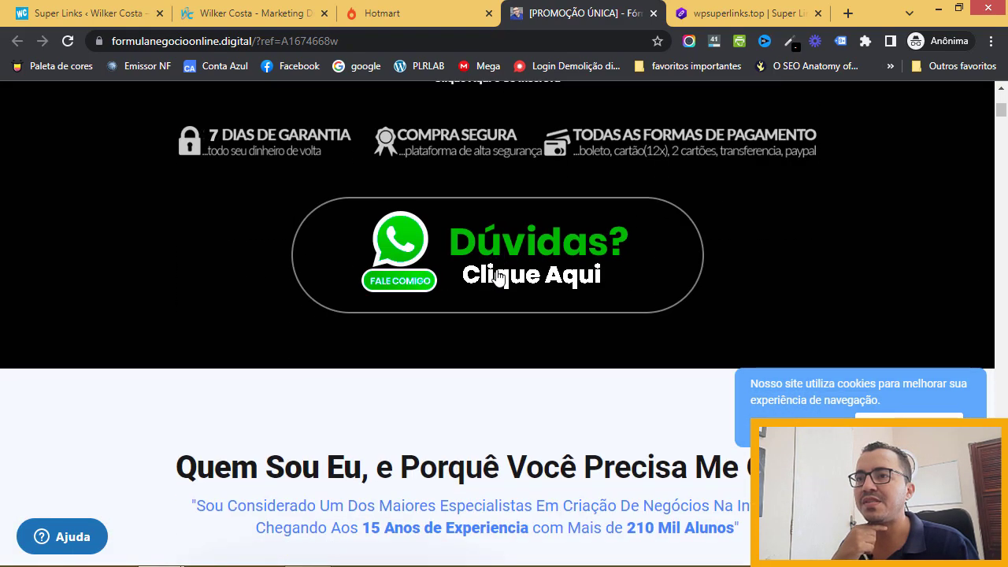
scroll(499, 274, "down", 15)
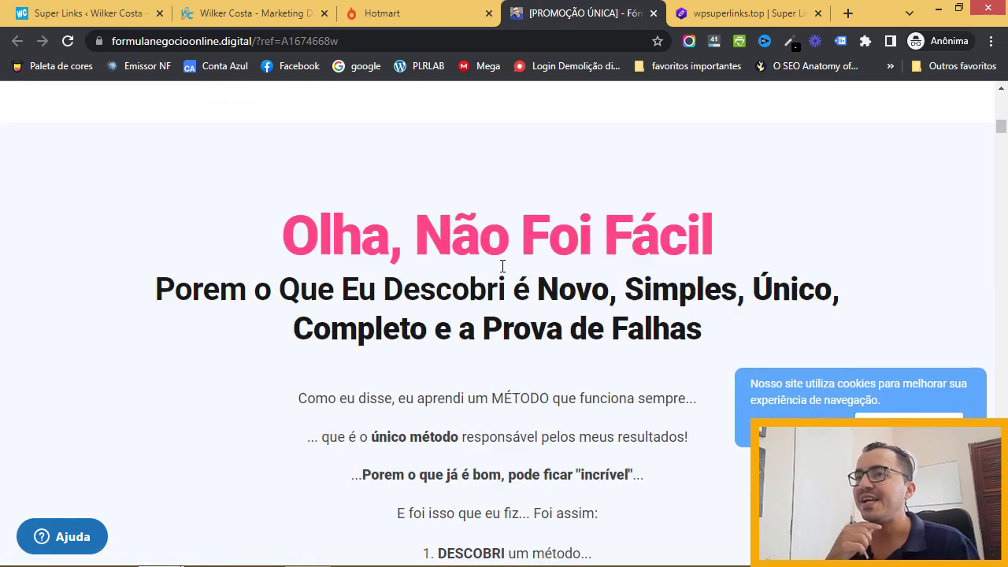
scroll(503, 266, "down", 1)
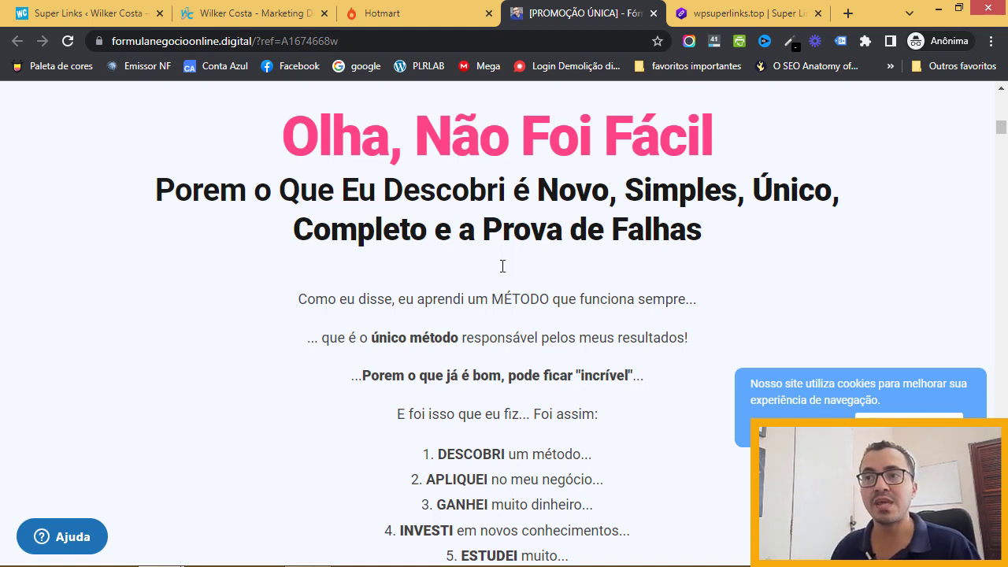
scroll(502, 266, "down", 15)
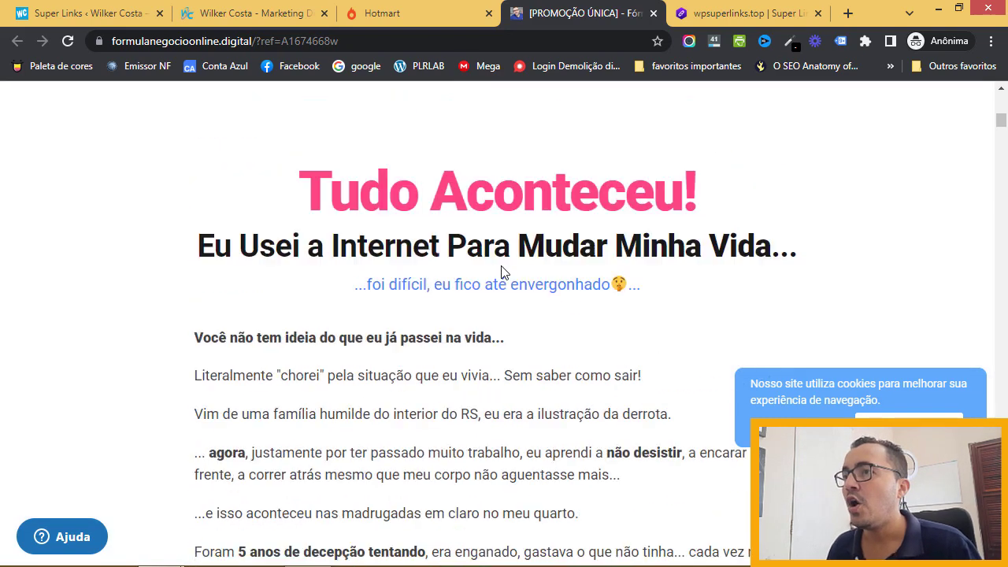
scroll(496, 252, "up", 20)
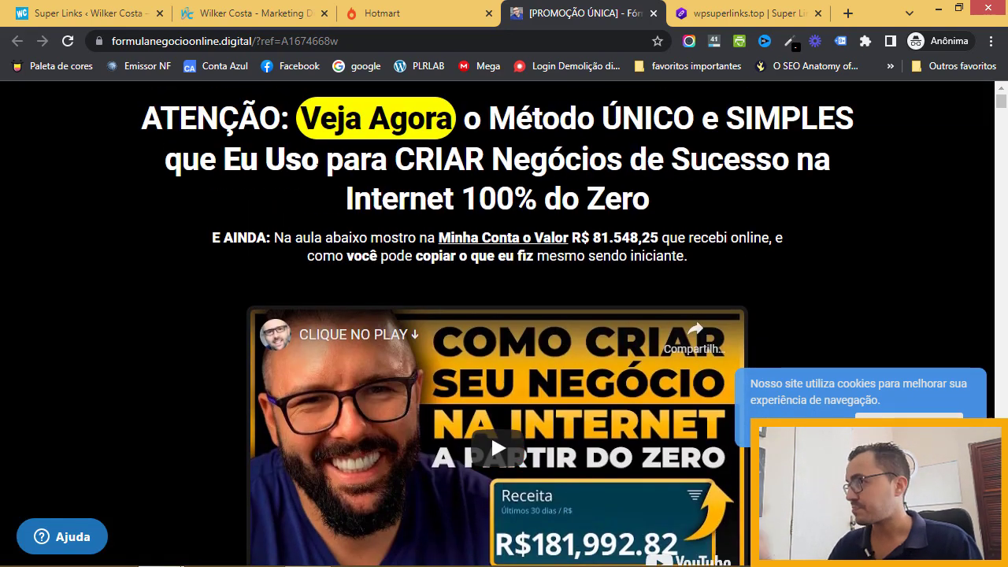
- Switch to the WordPress admin and start cloning a new page in the Super Links plugin
left_click(115, 17)
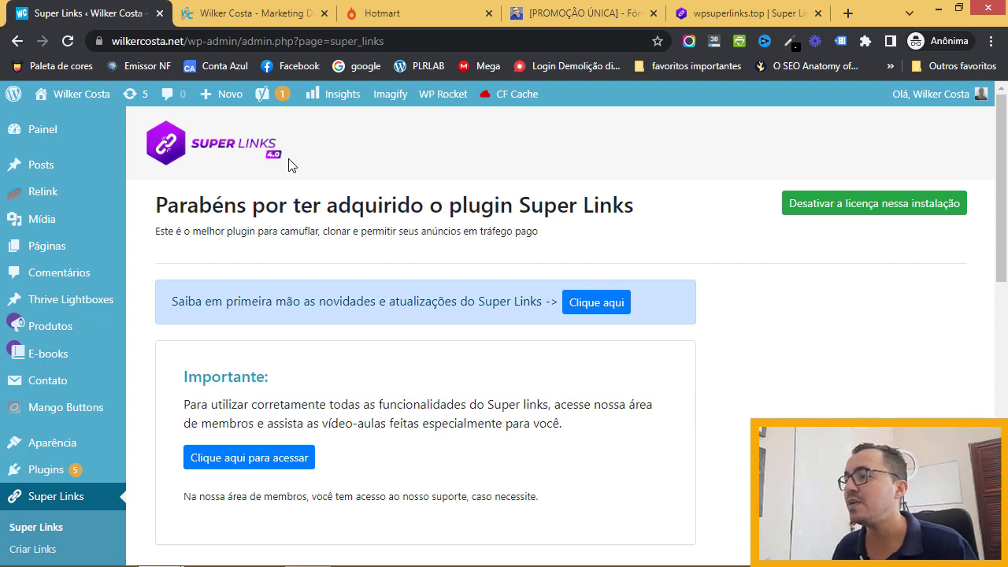
scroll(288, 165, "down", 4)
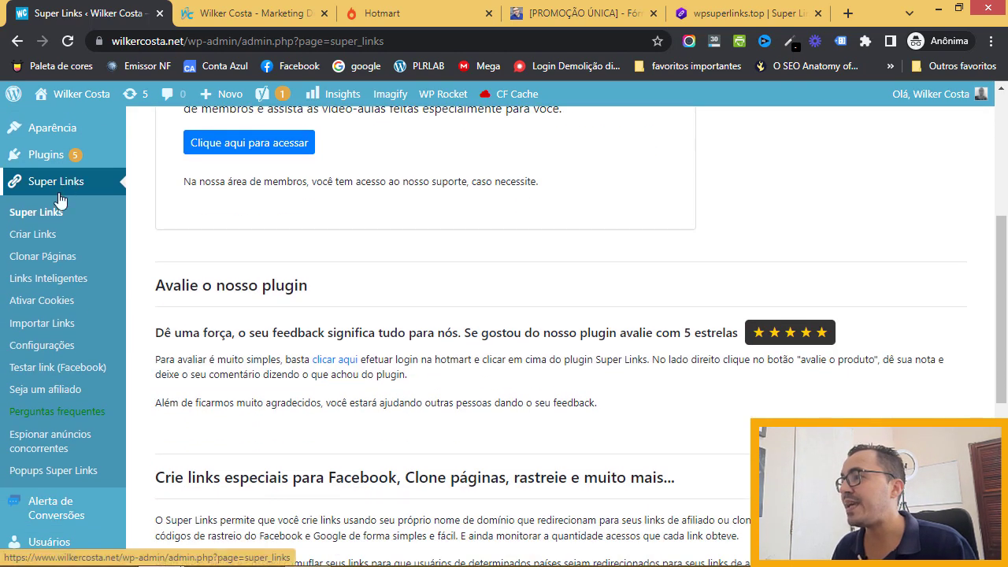
left_click(72, 260)
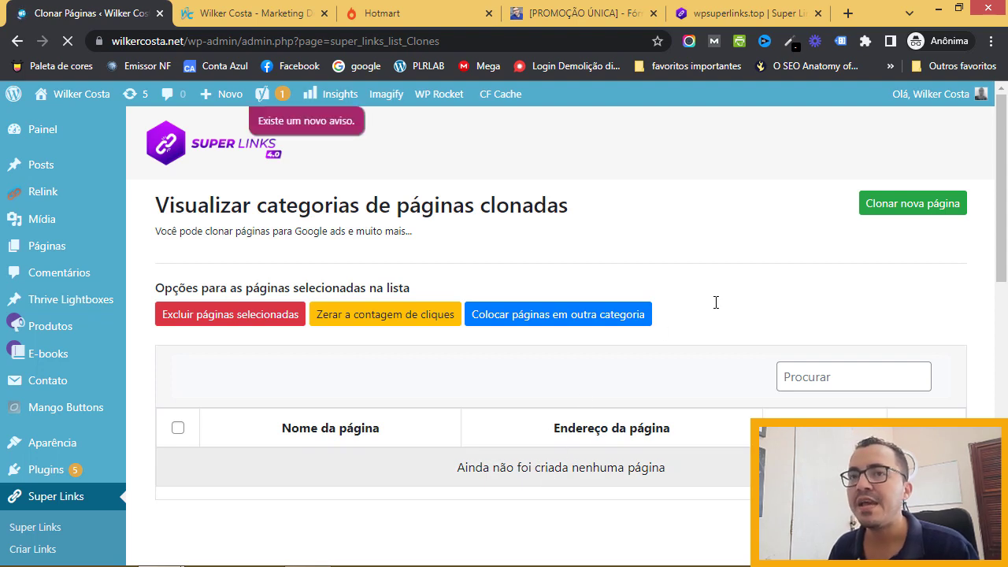
left_click(884, 216)
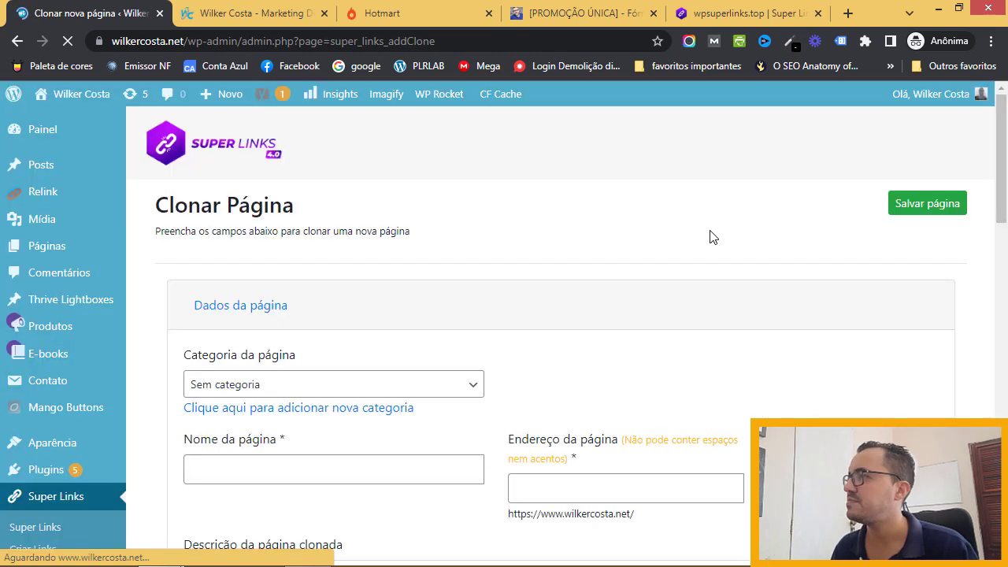
- Add and save a new page category named PV for the cloned page
scroll(697, 237, "down", 1)
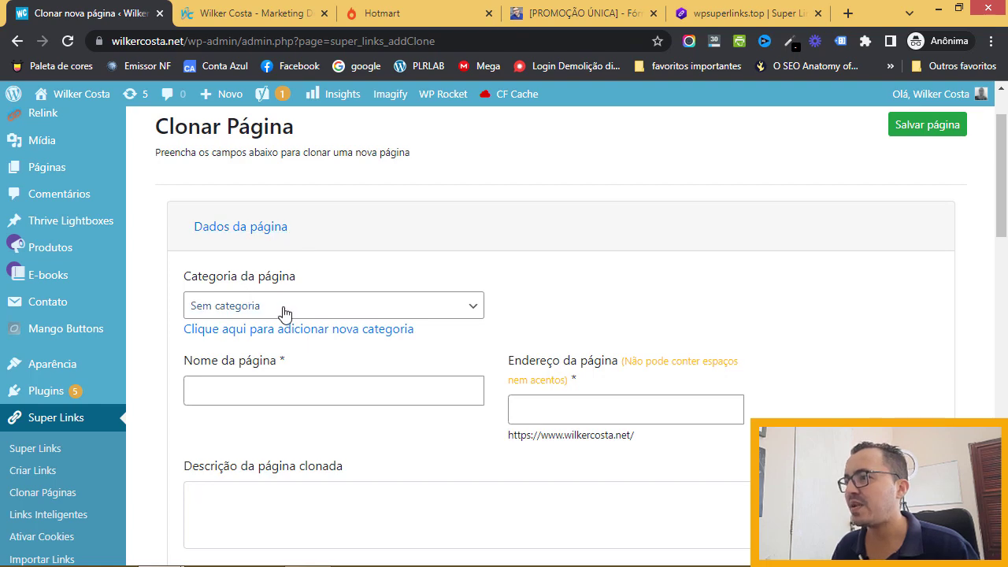
left_click(297, 330)
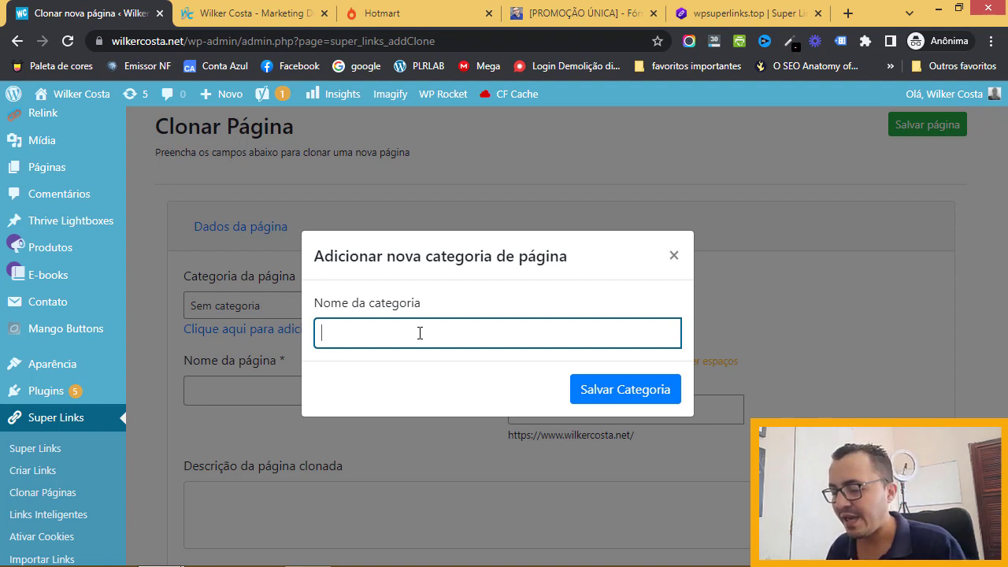
type("PV")
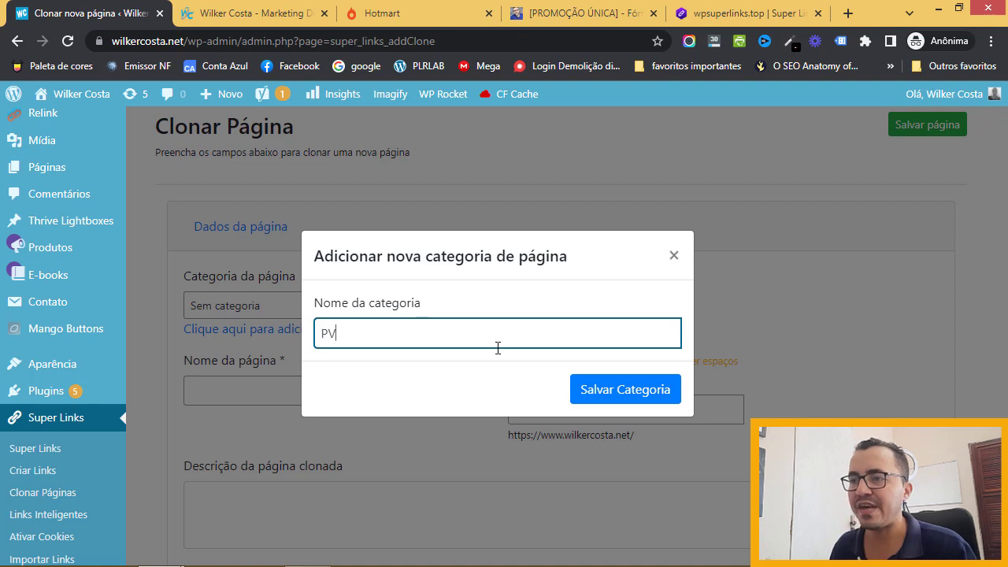
left_click(605, 392)
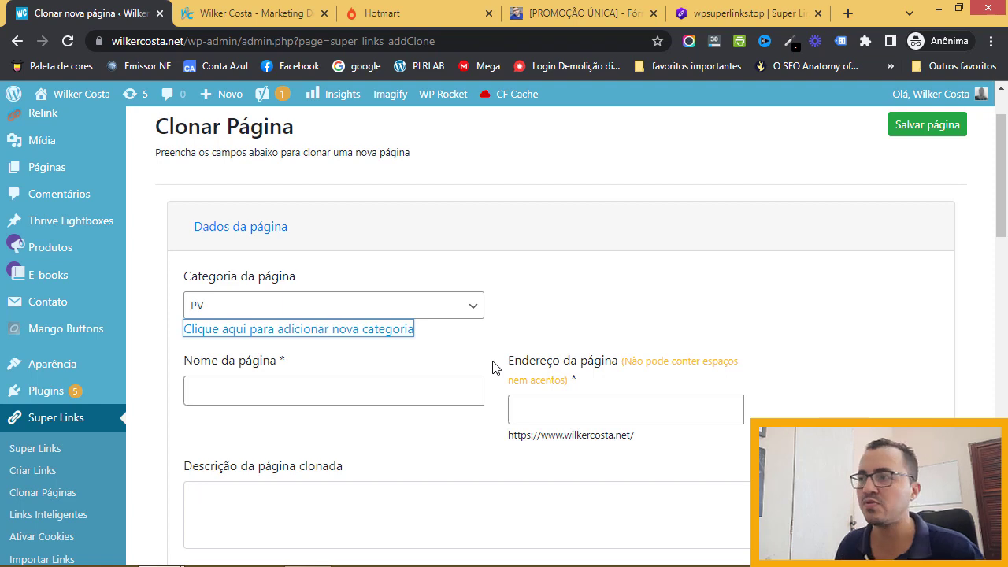
- Name the cloned page FNO
scroll(441, 354, "up", 1)
scroll(349, 344, "down", 1)
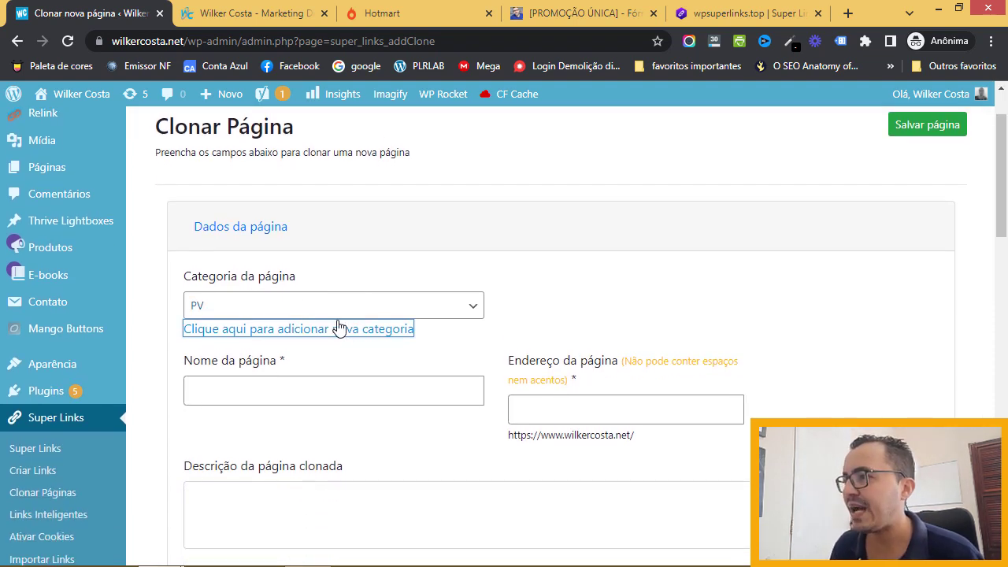
scroll(347, 330, "down", 1)
left_click(300, 315)
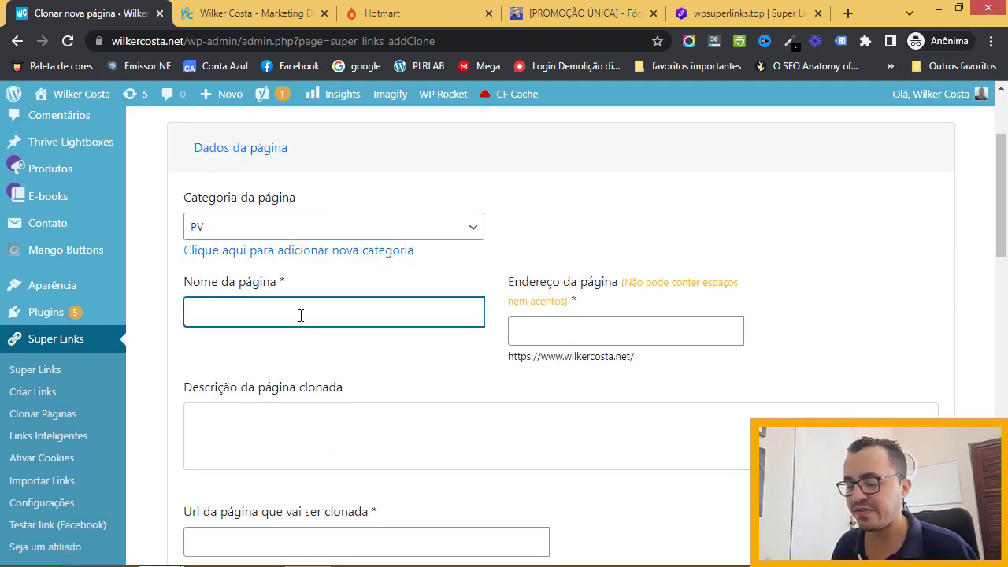
type("FNO")
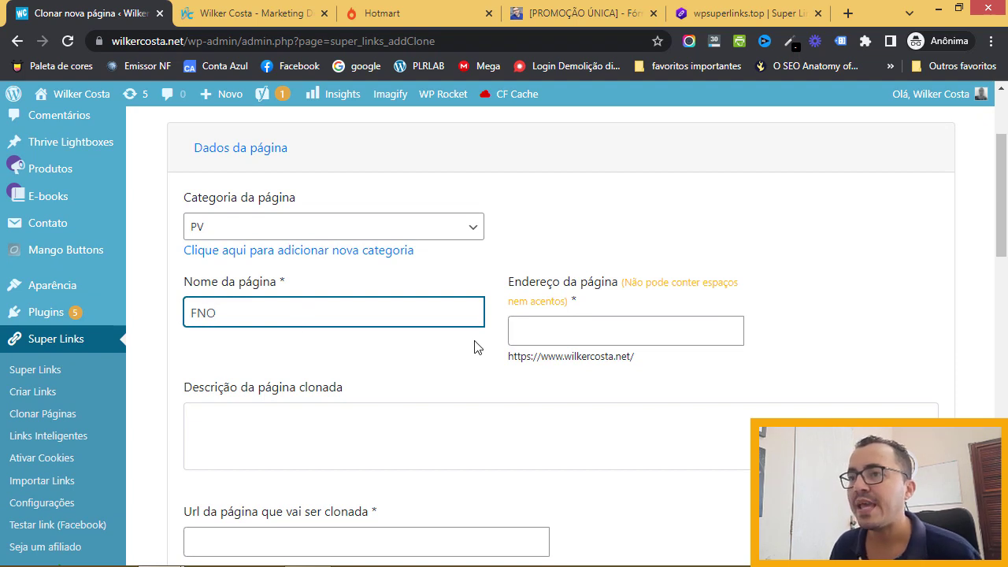
- Set the cloned page's address to fno-vendas
left_click(630, 332)
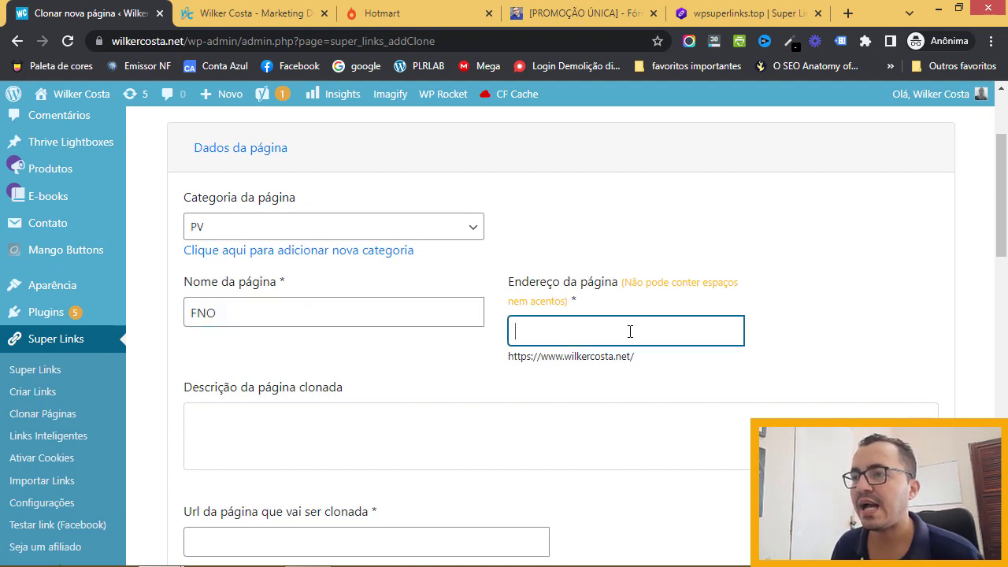
type("fno-")
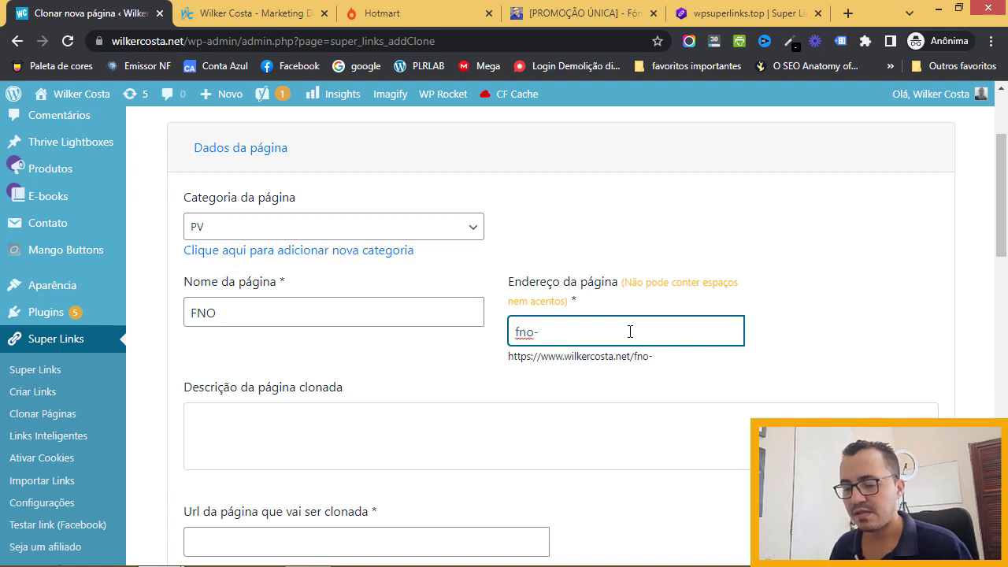
type("3.0")
key("BackSpace")
key("BackSpace")
key("BackSpace")
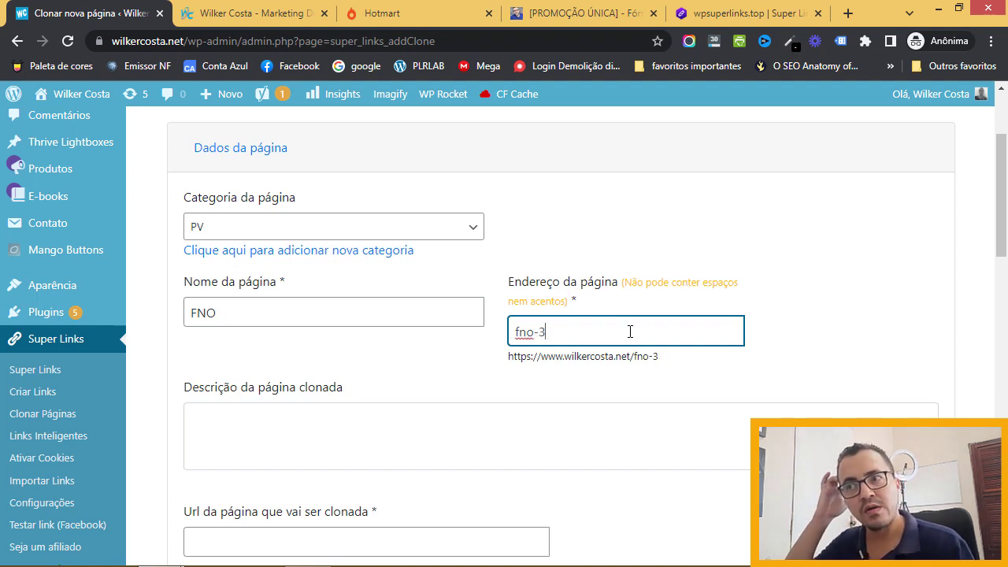
type("vendas")
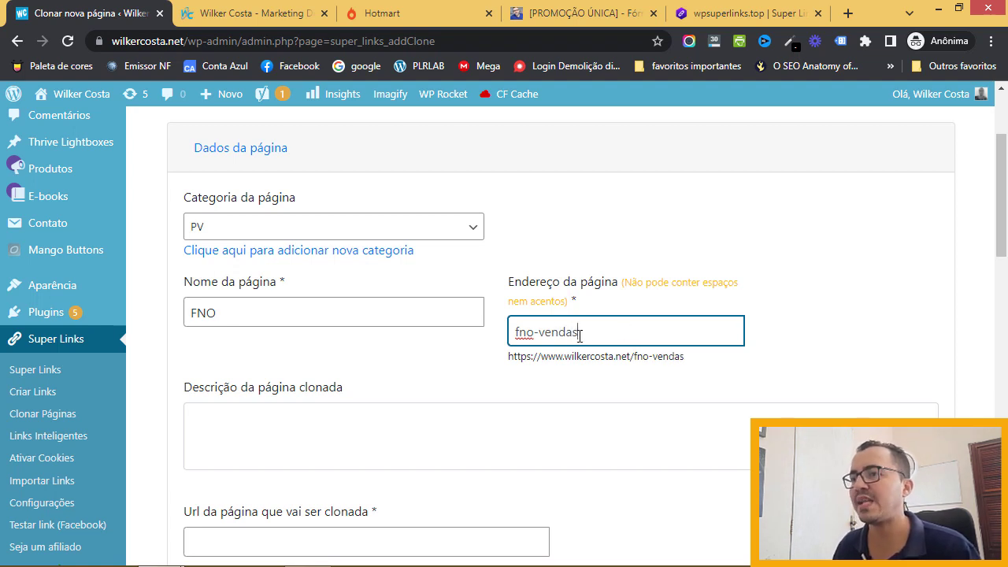
left_click_drag(685, 362, 500, 365)
scroll(461, 355, "down", 1)
scroll(462, 338, "down", 1)
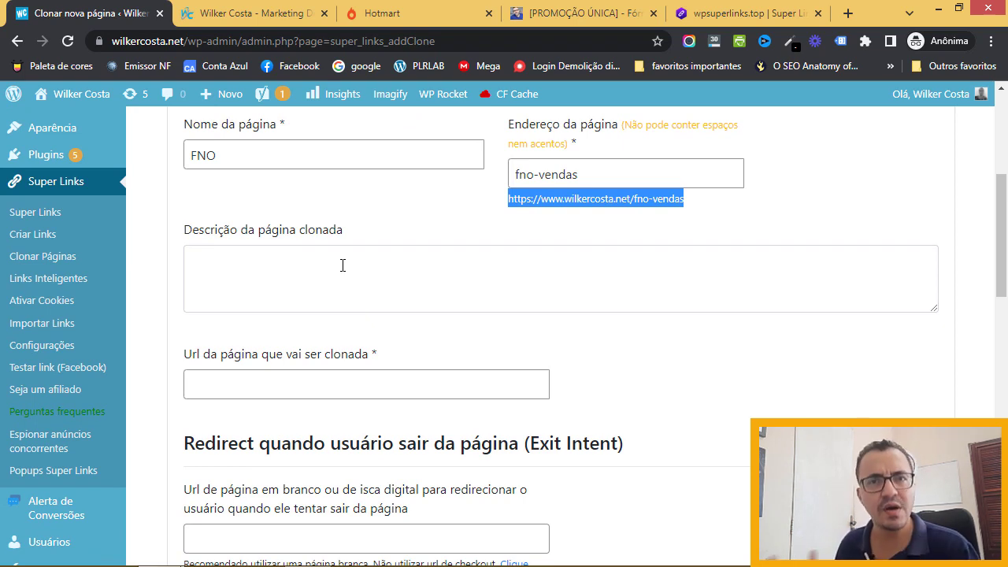
scroll(343, 265, "down", 1)
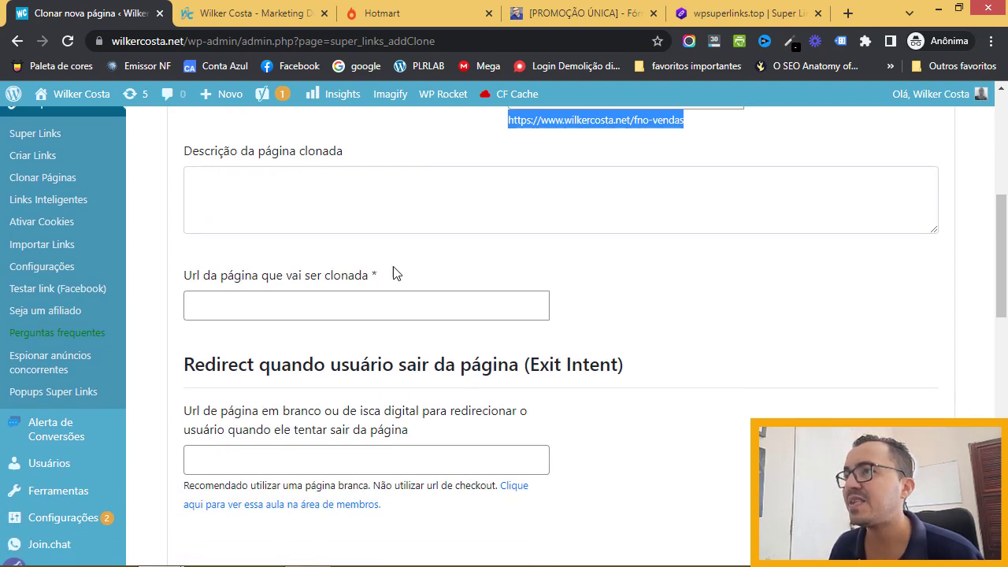
left_click(427, 24)
left_click_drag(333, 282, 109, 282)
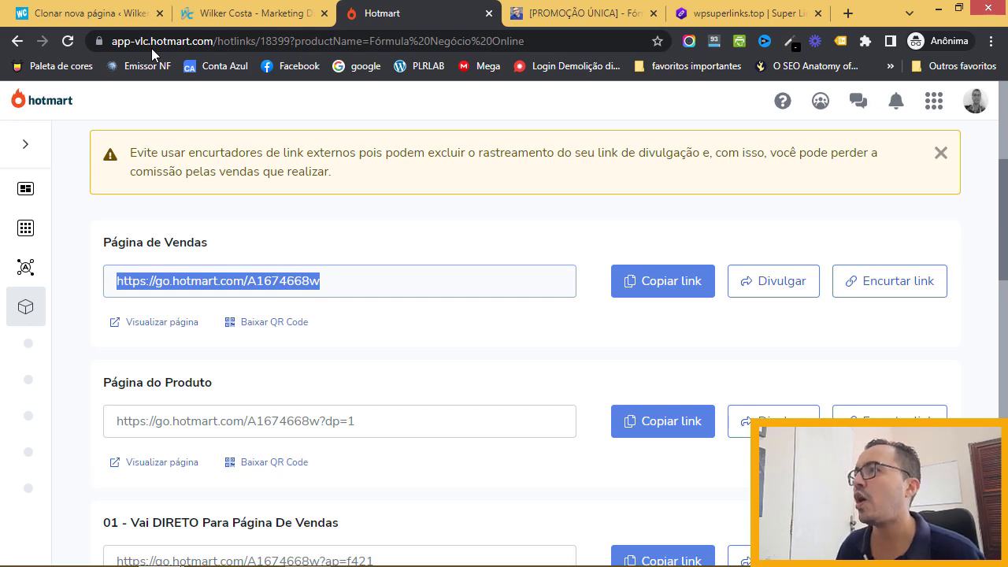
left_click(94, 13)
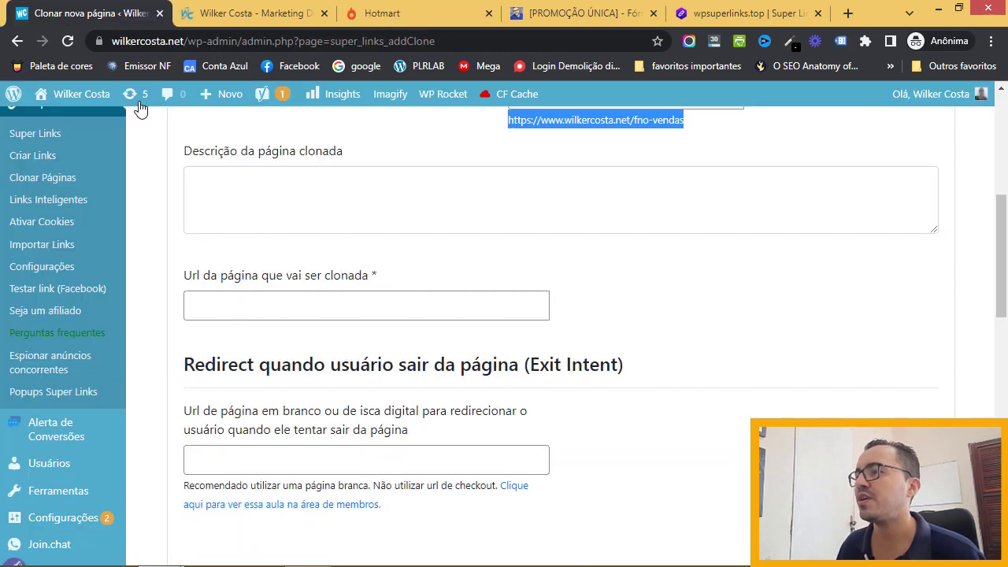
left_click(425, 9)
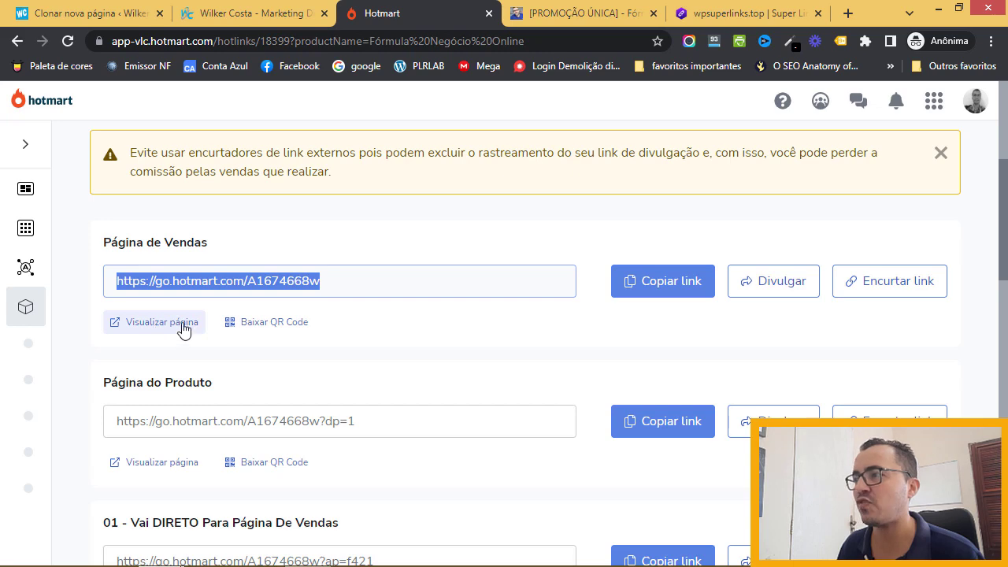
left_click(572, 14)
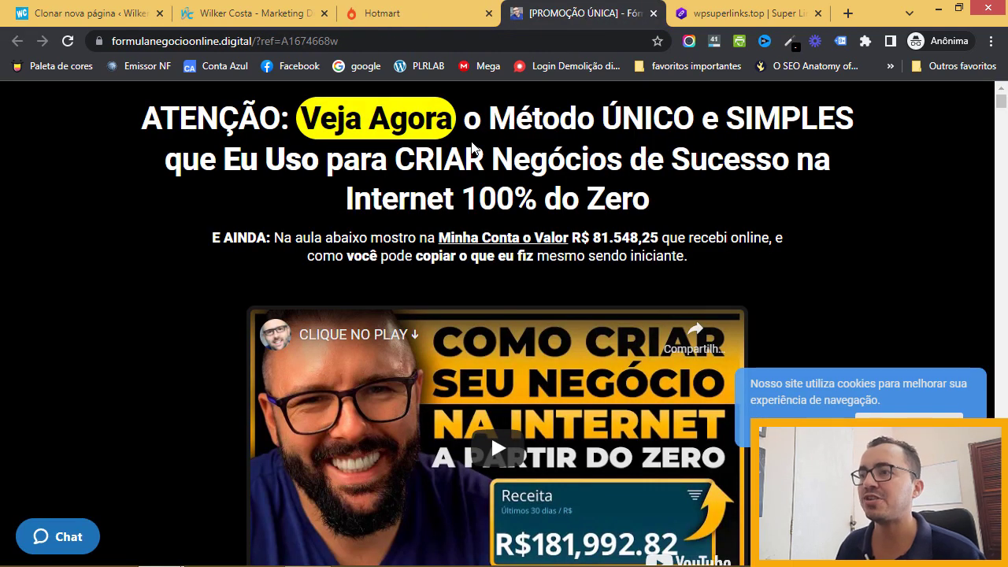
left_click_drag(254, 41, 110, 41)
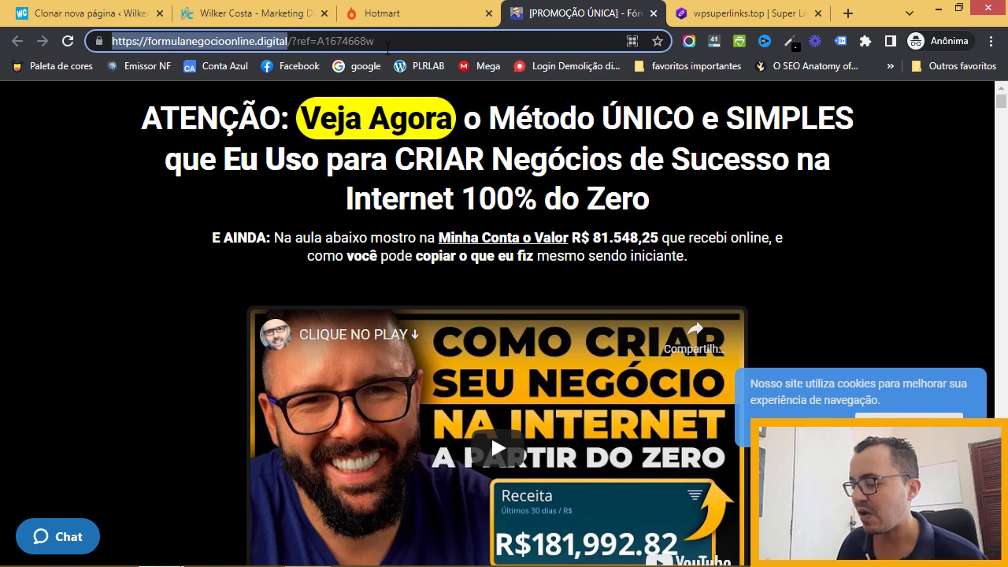
key("ctrl+c")
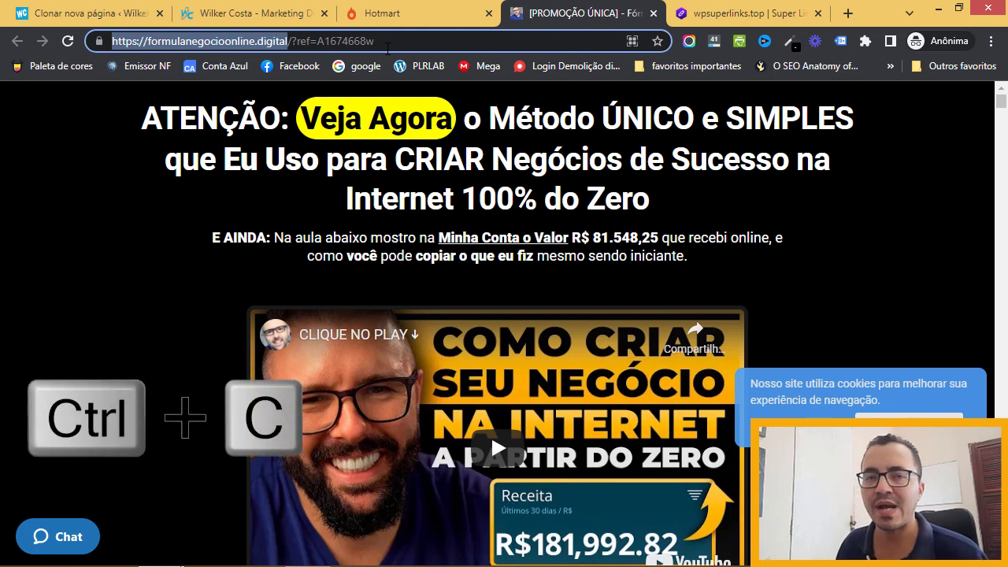
left_click(90, 16)
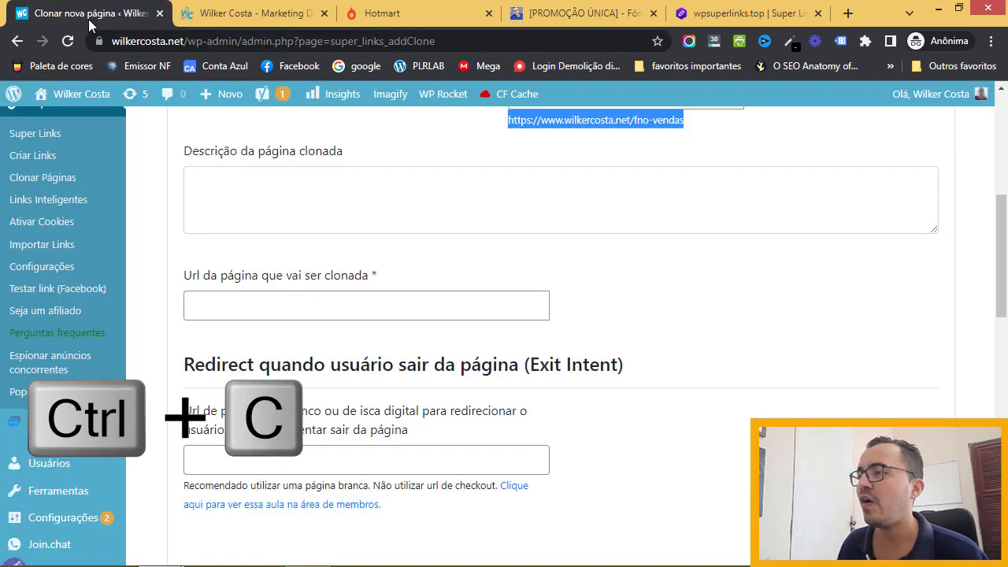
left_click(269, 297)
key("ctrl+v")
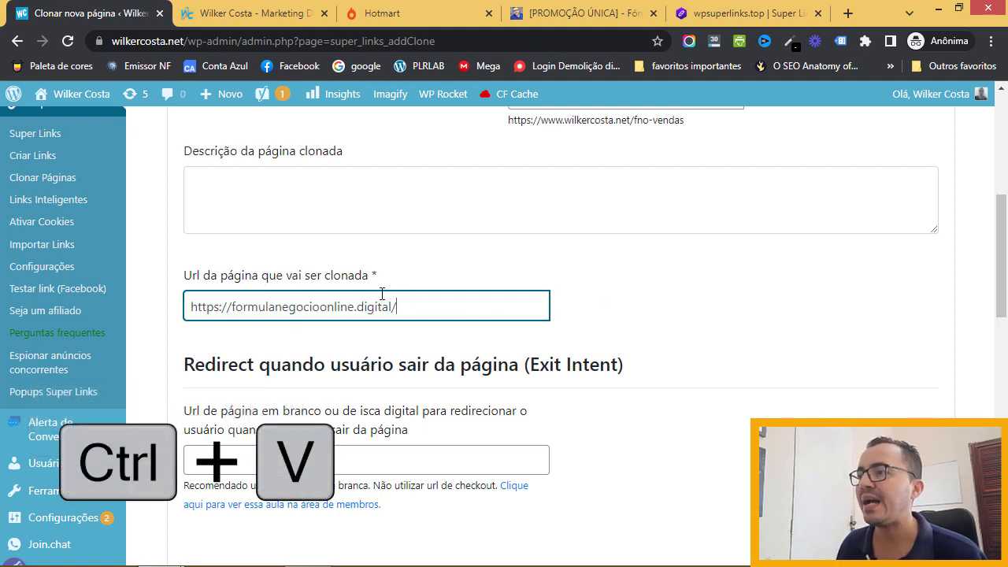
left_click(553, 21)
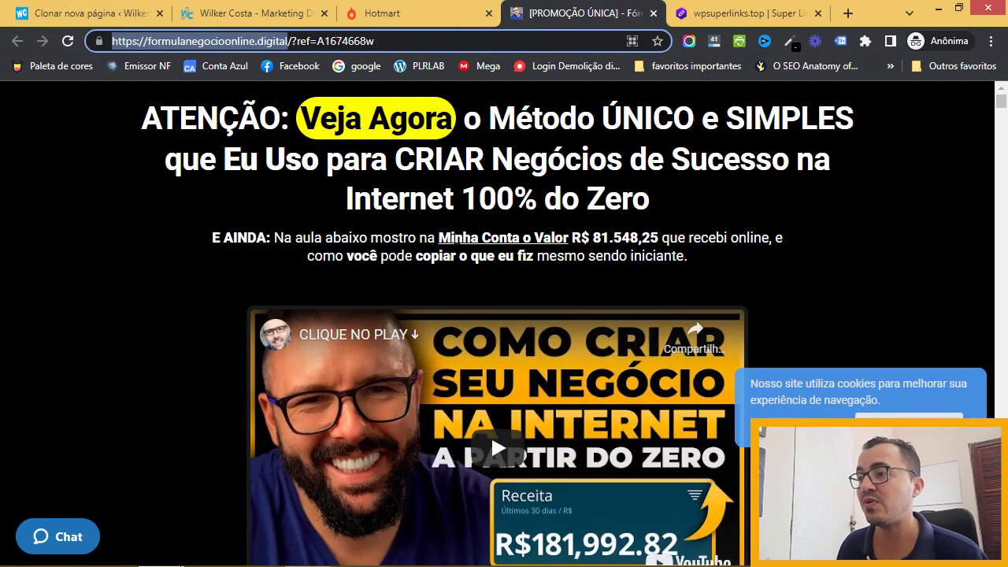
left_click(93, 17)
scroll(360, 320, "down", 2)
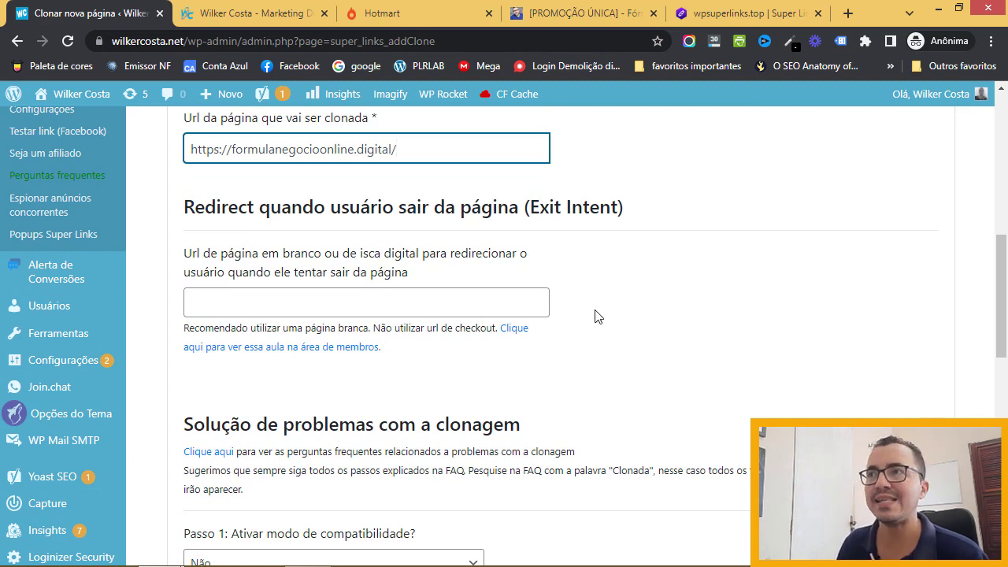
left_click(572, 17)
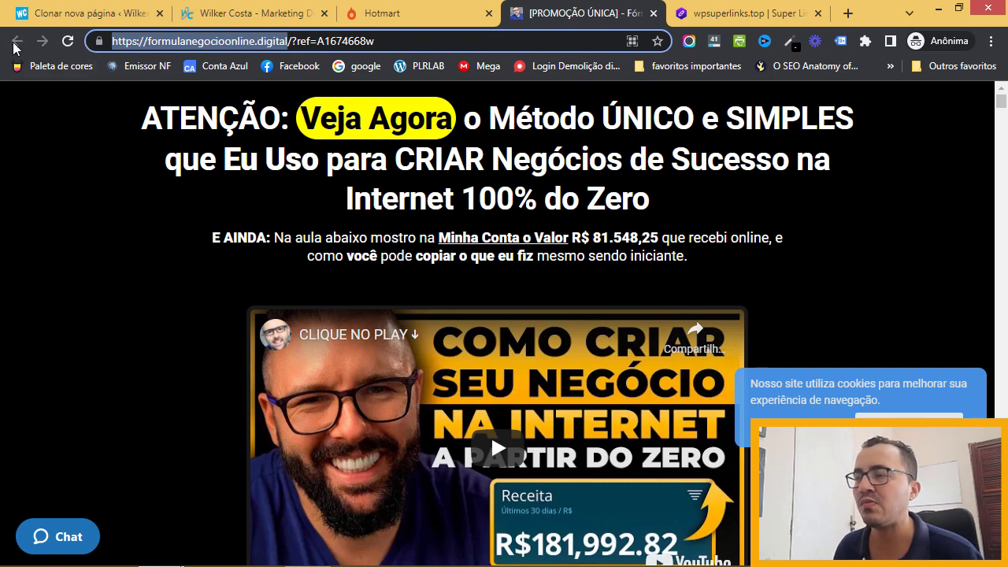
left_click(122, 19)
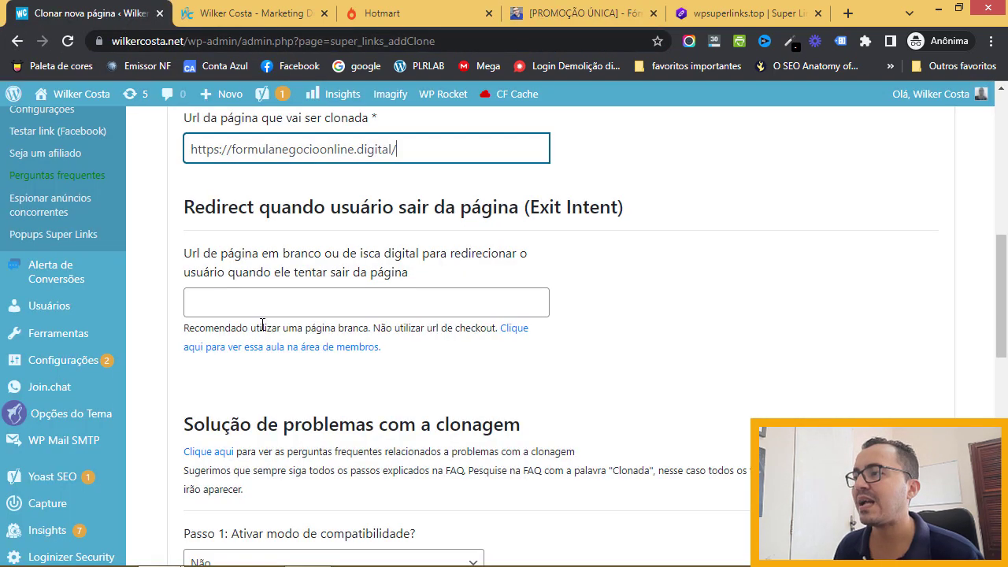
- Review the product's affiliate links on Hotmart, including the Modelo 3 capture page link, and return to the cloning form
left_click(583, 14)
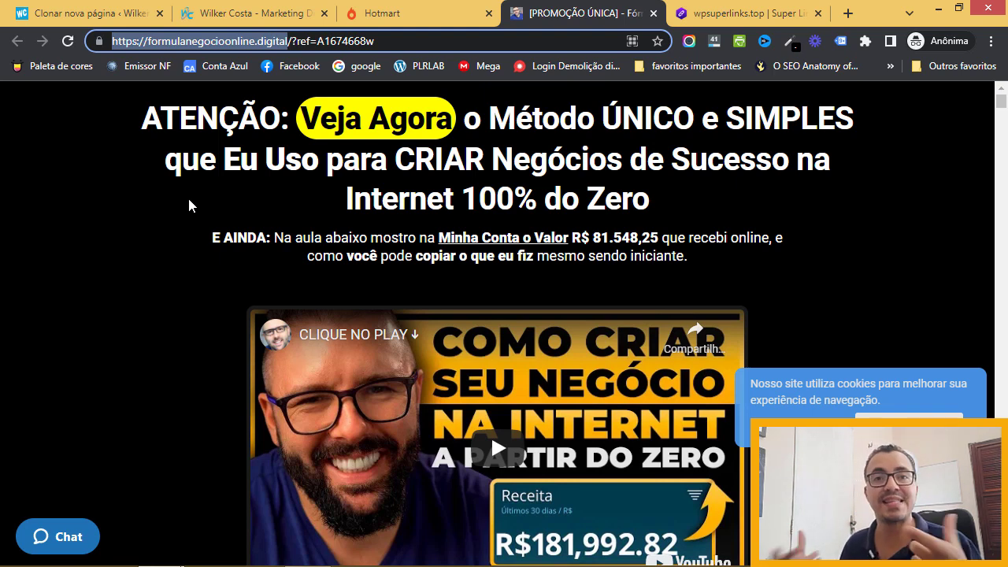
left_click(407, 16)
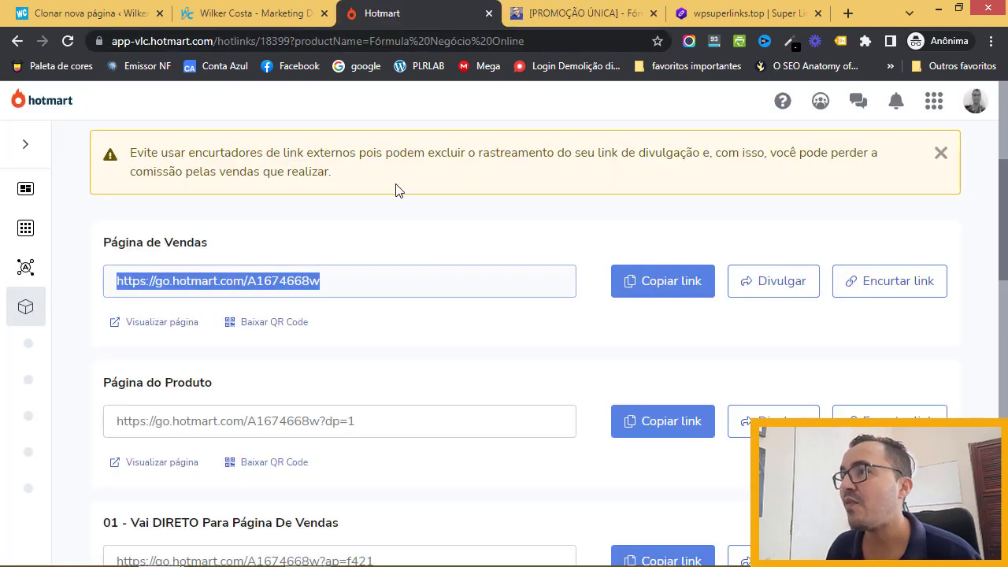
scroll(374, 344, "down", 5)
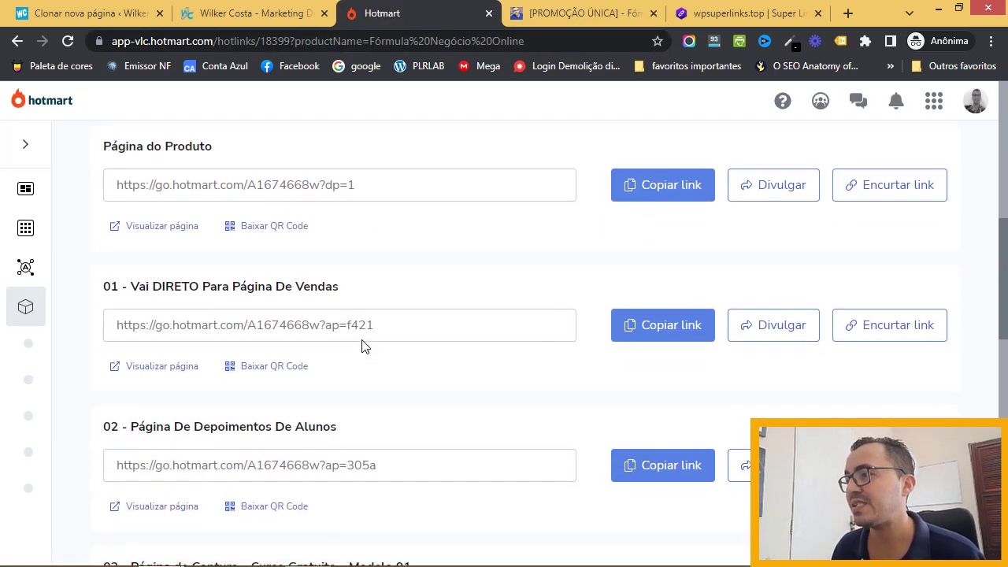
scroll(375, 344, "down", 5)
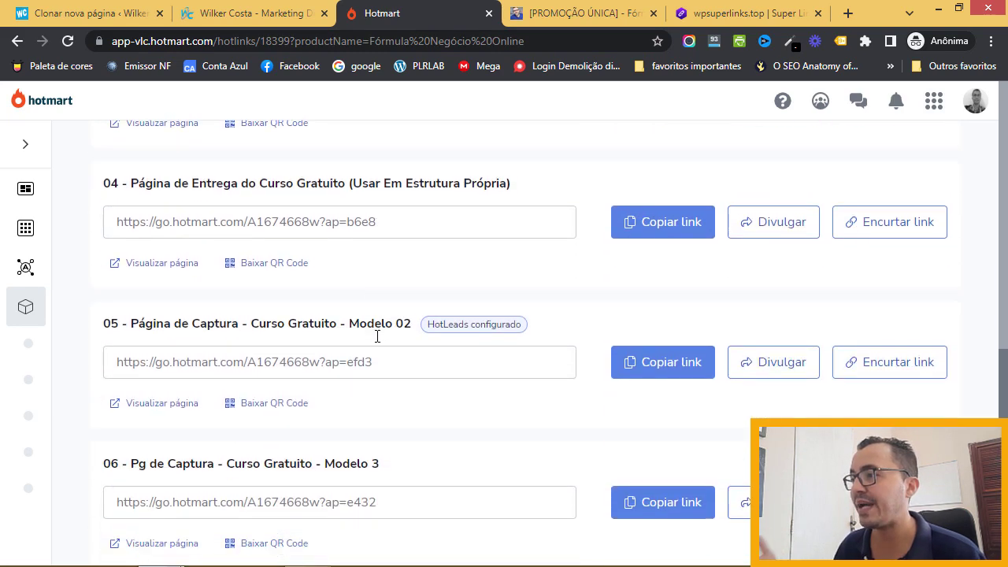
scroll(377, 341, "down", 1)
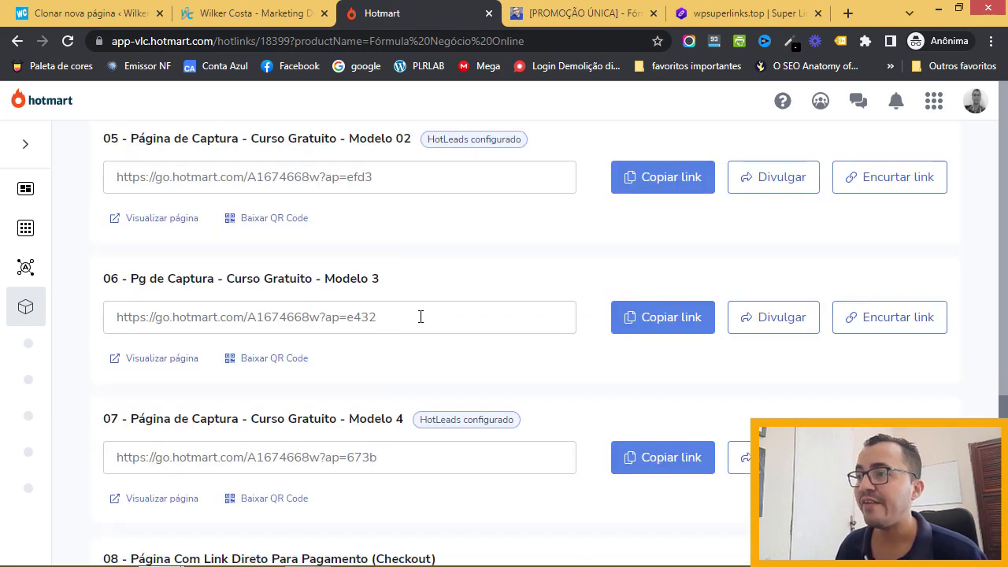
left_click_drag(421, 316, 114, 317)
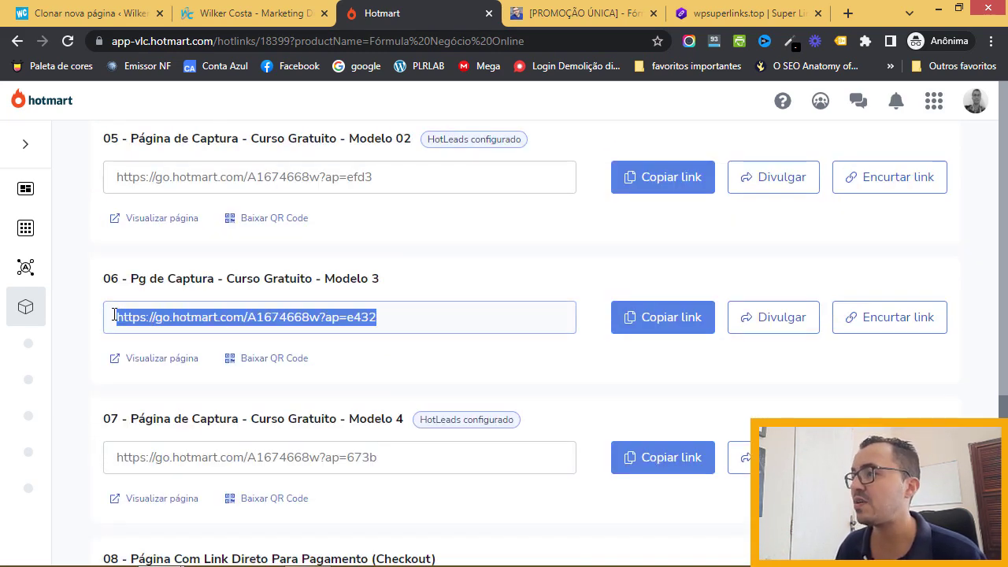
left_click(121, 14)
- Examine the cloning form's exit-intent redirect and the compatibility mode, forced cloning and proxy troubleshooting options
scroll(619, 365, "up", 1)
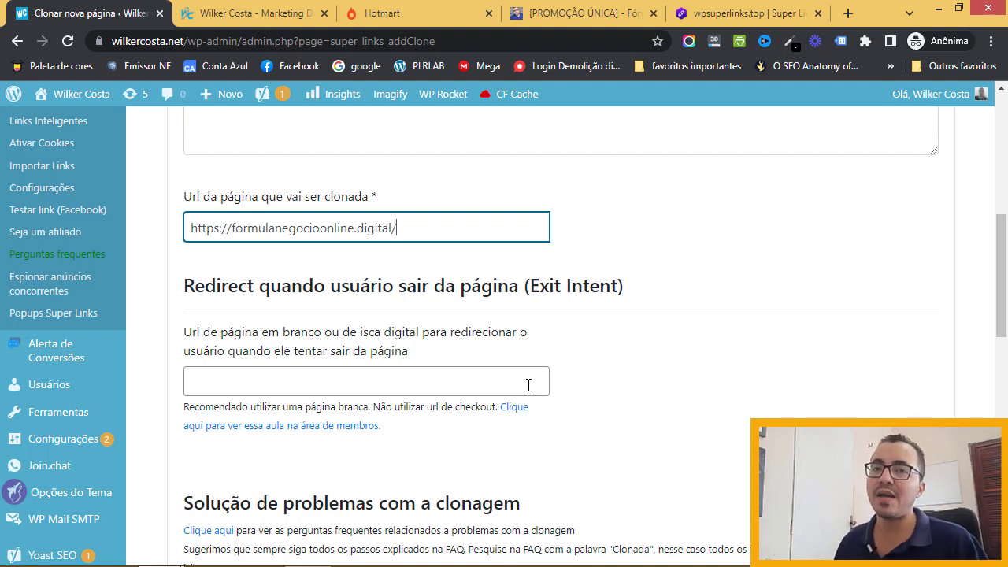
scroll(543, 354, "down", 1)
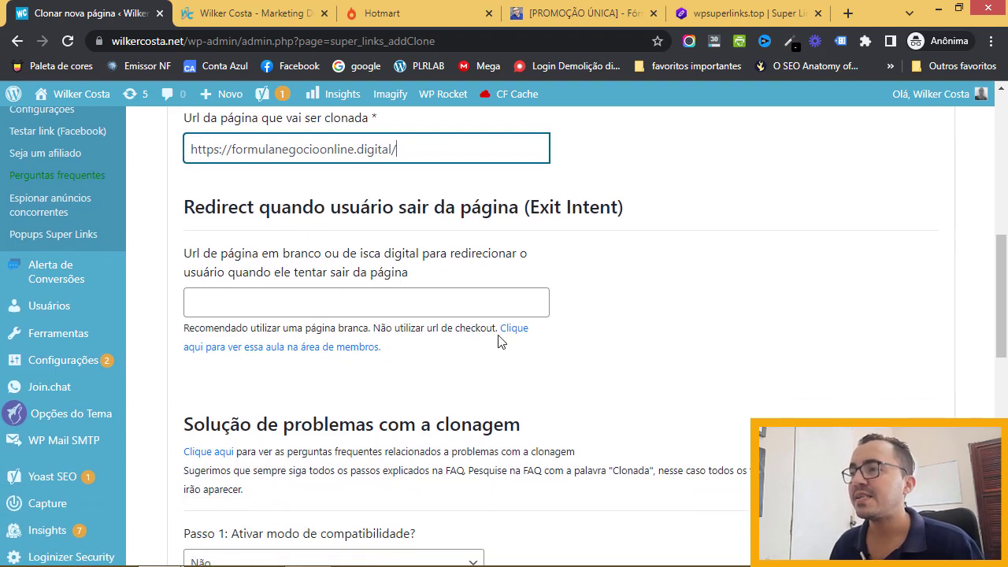
scroll(599, 313, "down", 1)
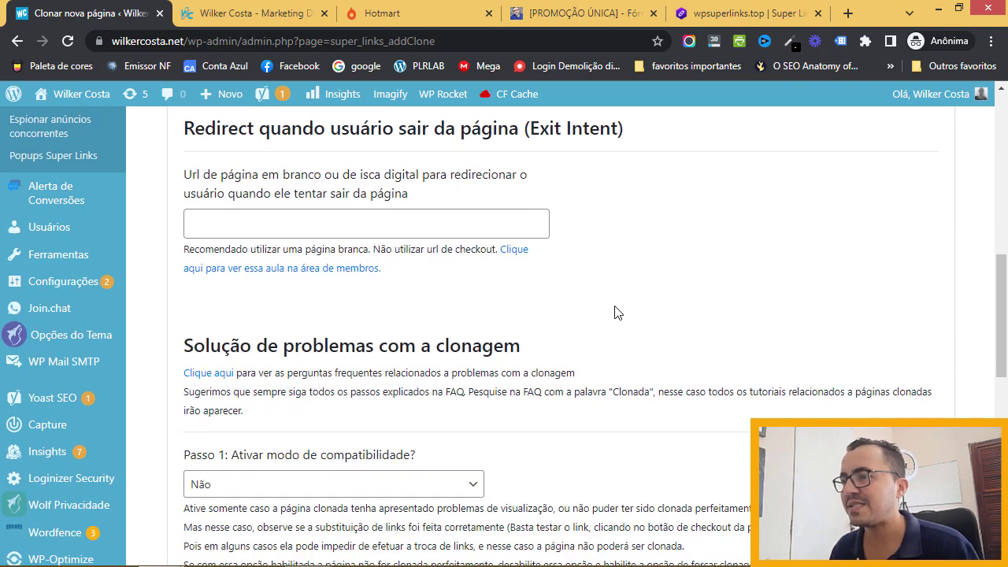
scroll(616, 312, "down", 2)
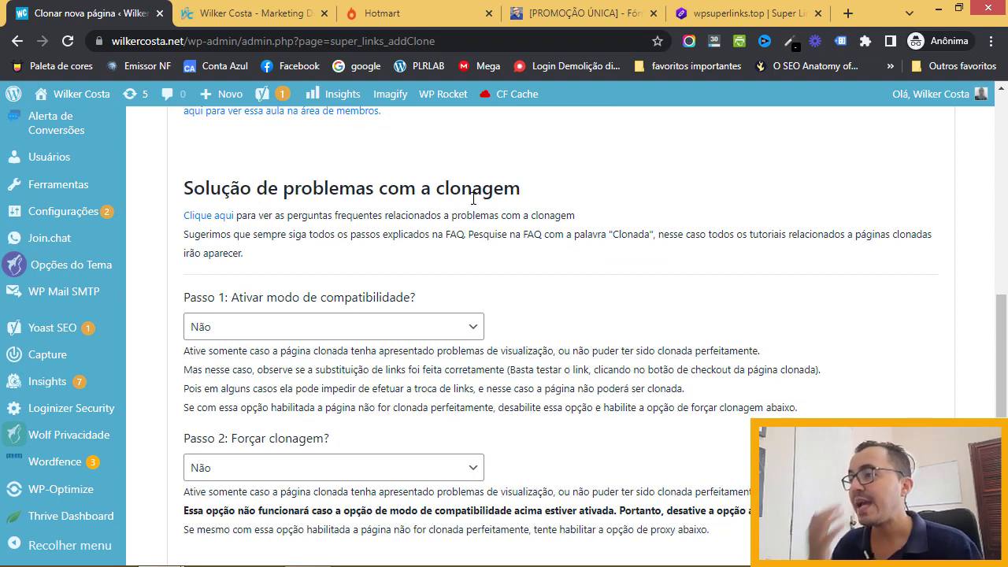
scroll(473, 198, "down", 1)
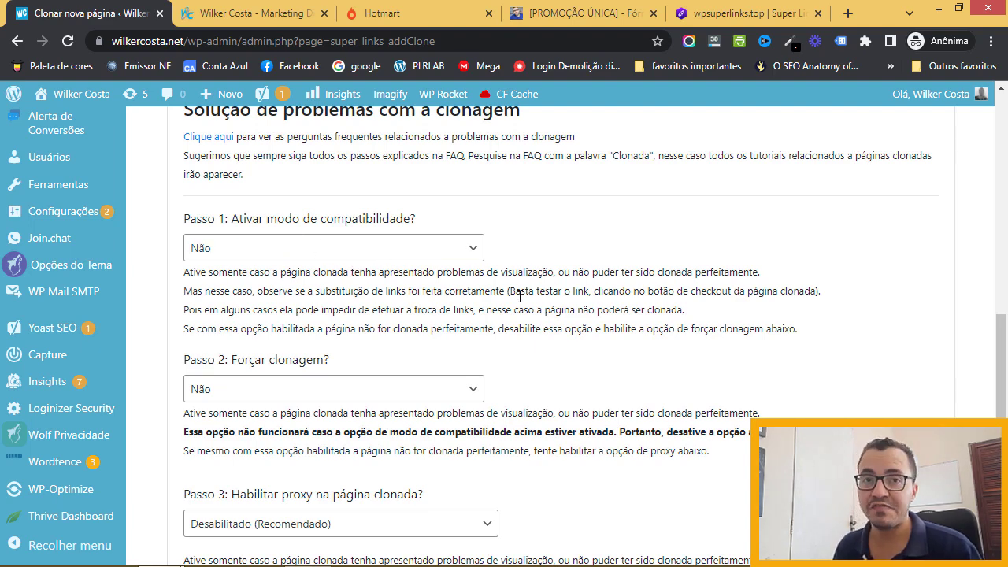
scroll(400, 330, "down", 1)
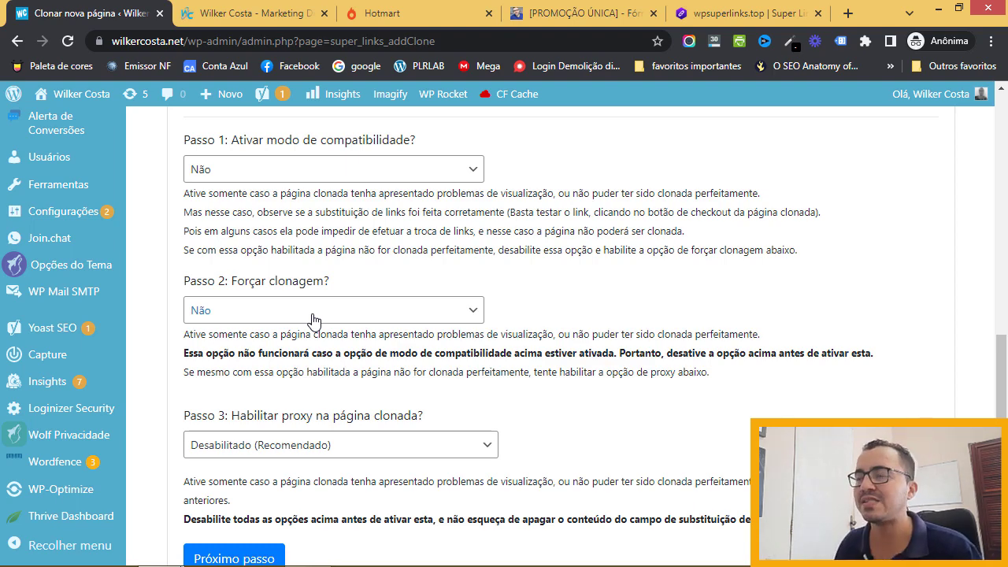
scroll(320, 320, "down", 2)
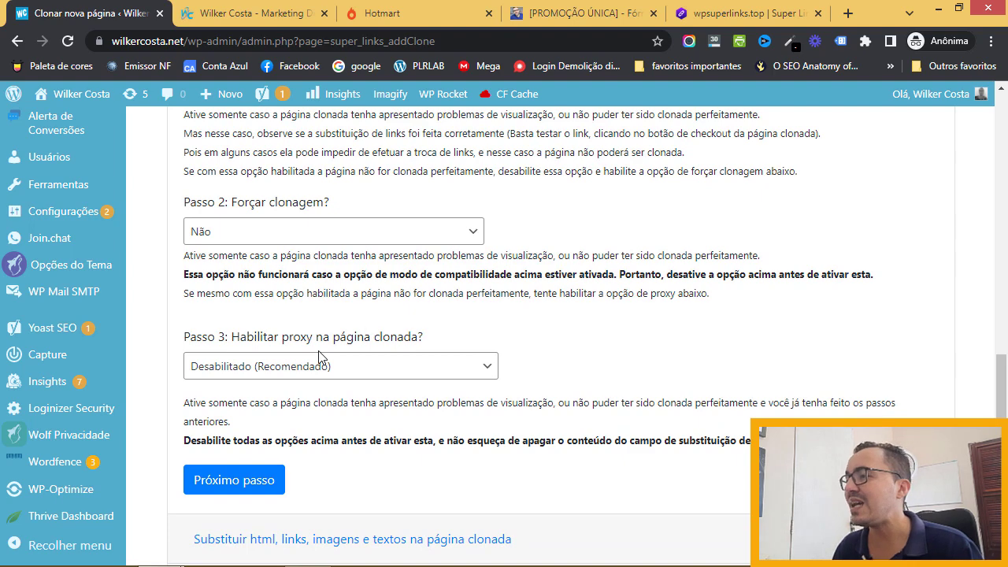
scroll(378, 268, "up", 1)
scroll(377, 268, "up", 1)
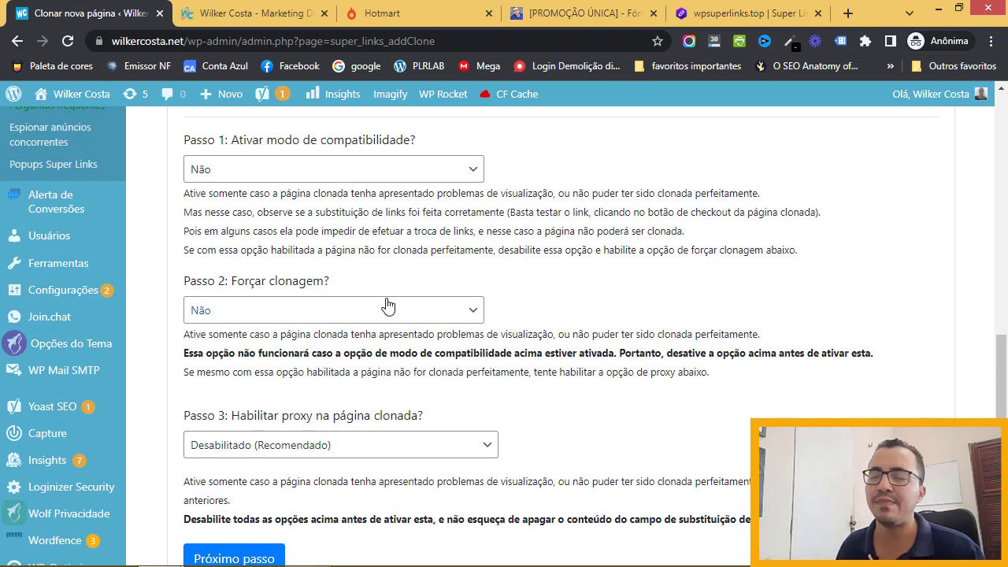
scroll(351, 407, "down", 1)
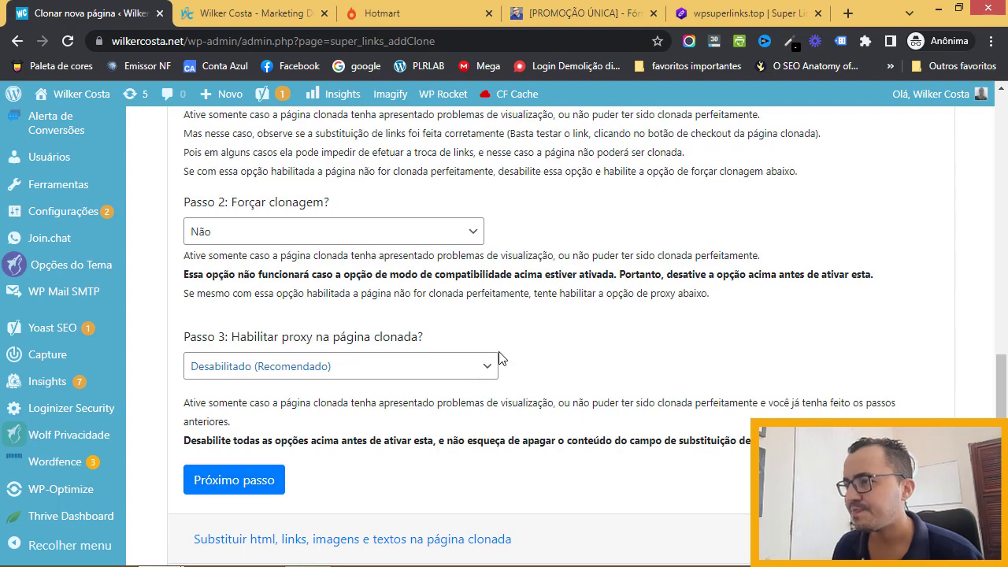
- Recheck the cloning form's details and save the cloned page
scroll(499, 356, "up", 6)
scroll(500, 356, "up", 6)
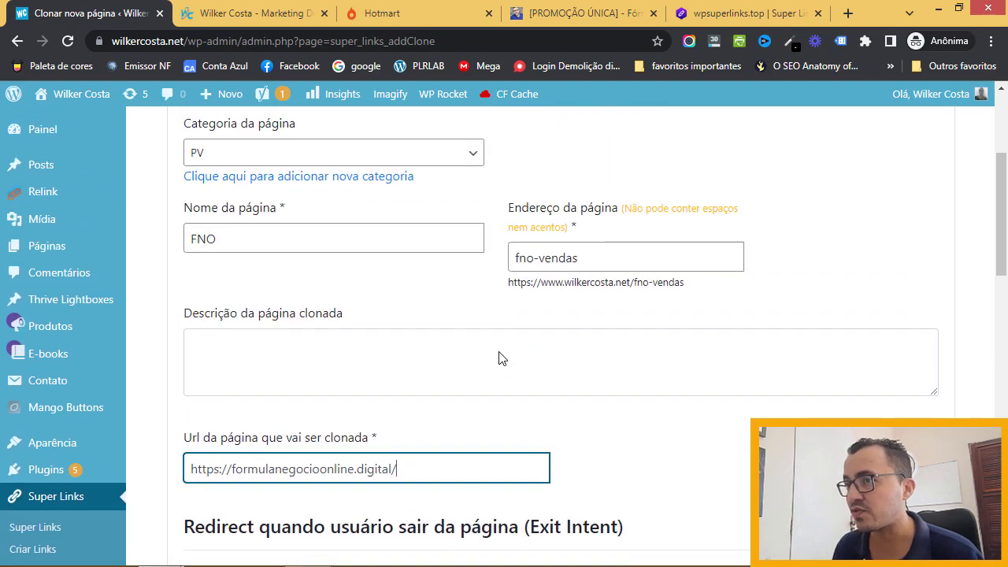
scroll(500, 356, "down", 10)
scroll(500, 356, "down", 7)
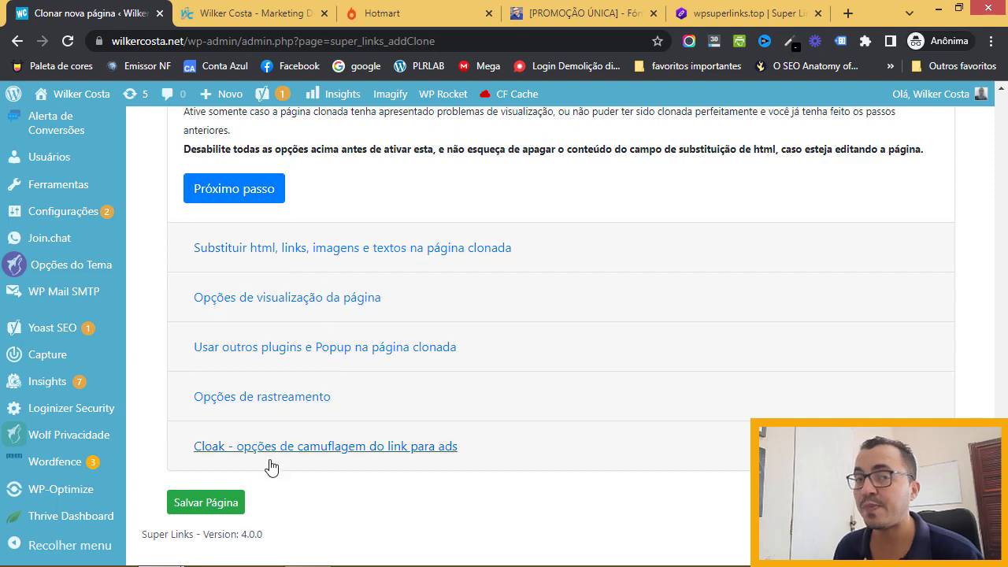
left_click(224, 510)
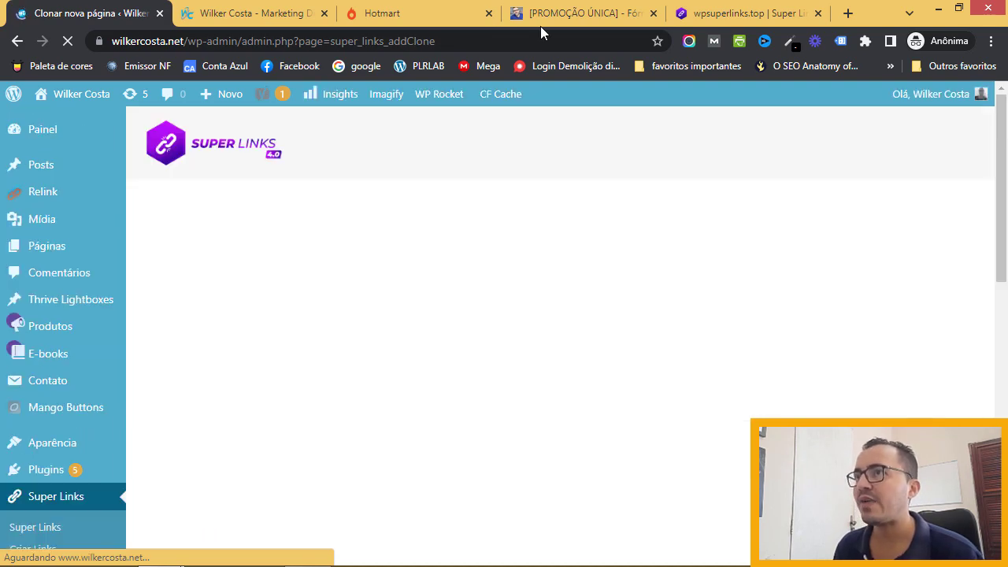
- Inspect the enrolment button on the original sales page and return to the cloned pages list for category PV
left_click(550, 19)
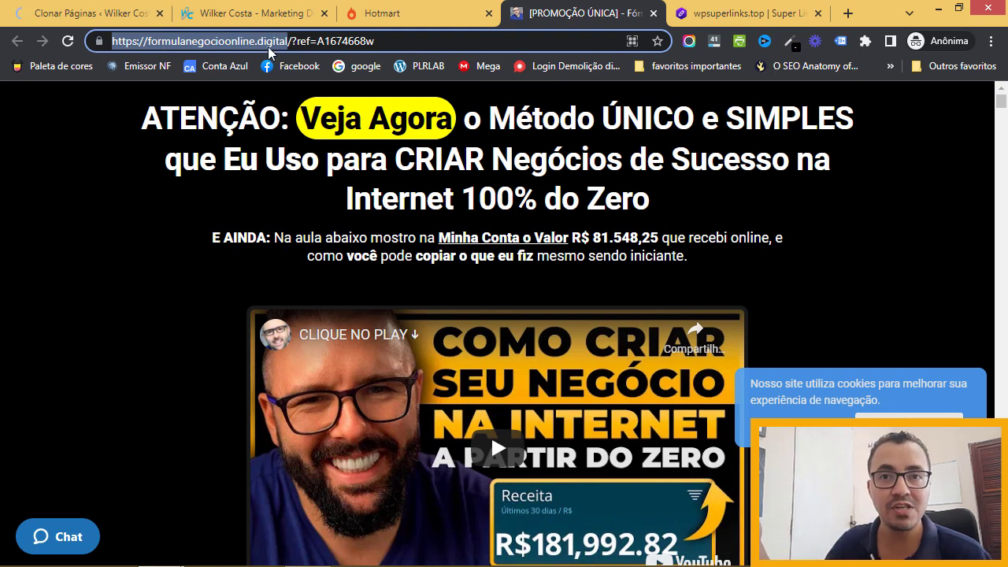
scroll(616, 287, "down", 9)
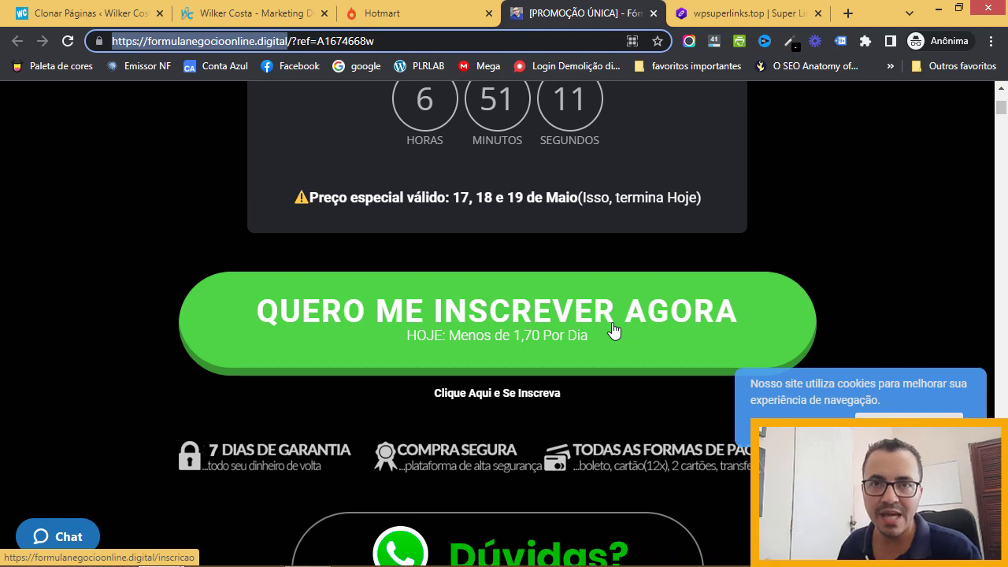
left_click(138, 8)
scroll(509, 266, "down", 1)
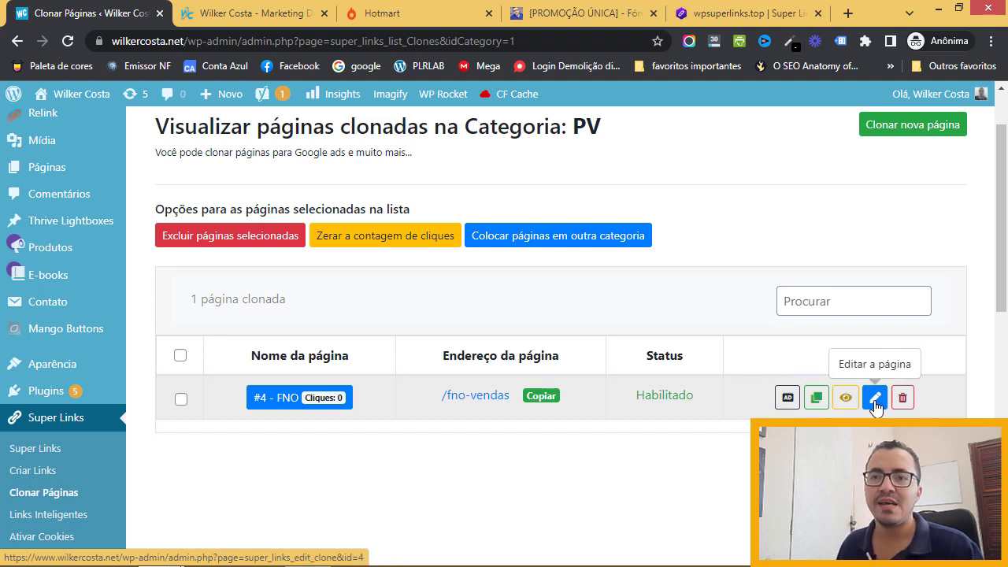
left_click(539, 399)
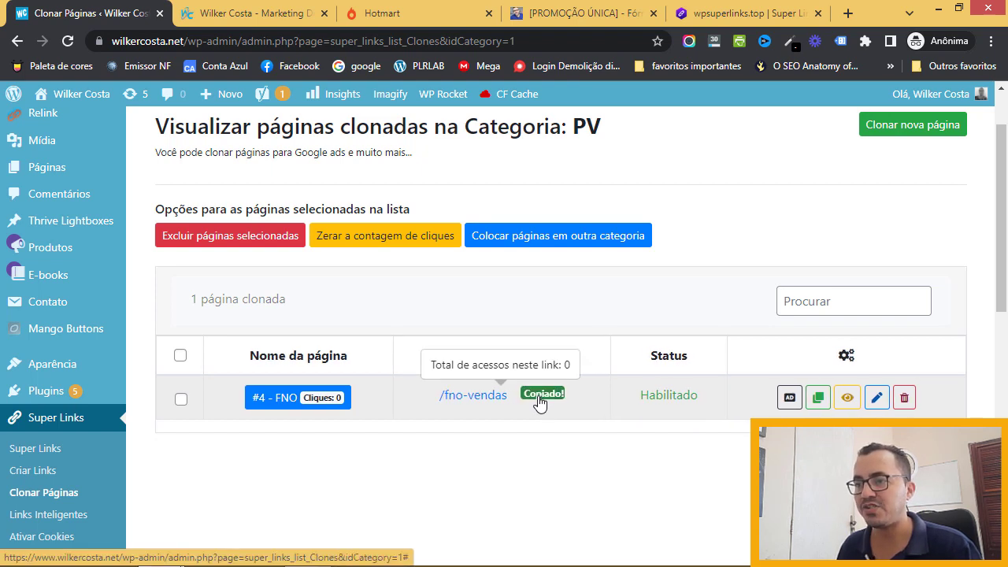
left_click(849, 14)
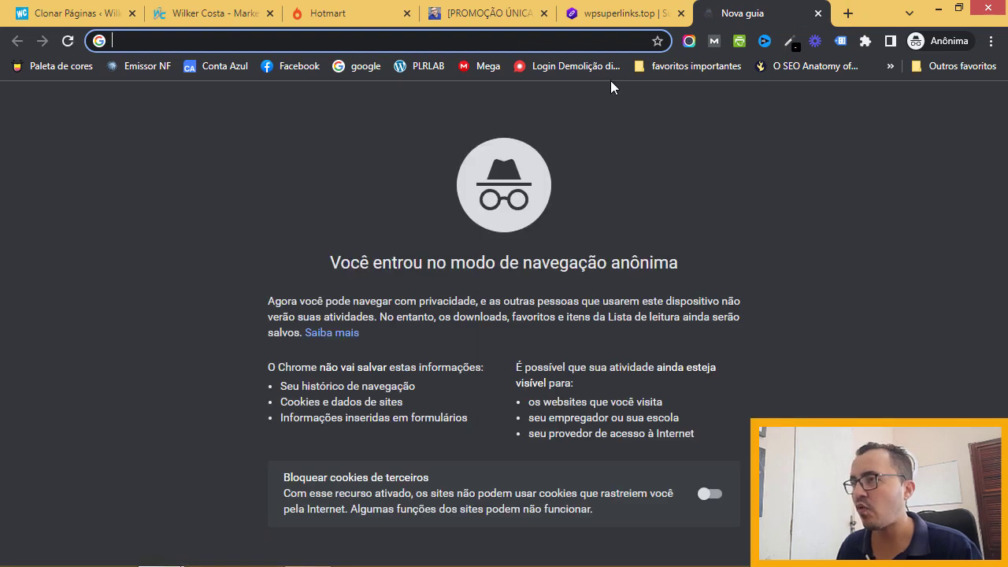
type("https://www.wilkercosta.net/fno-vendas")
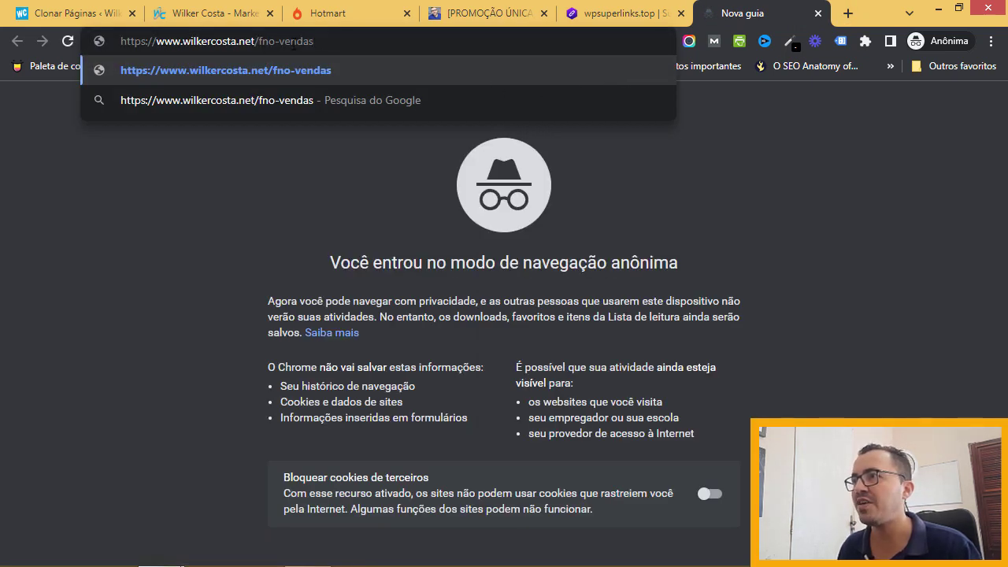
left_click(818, 13)
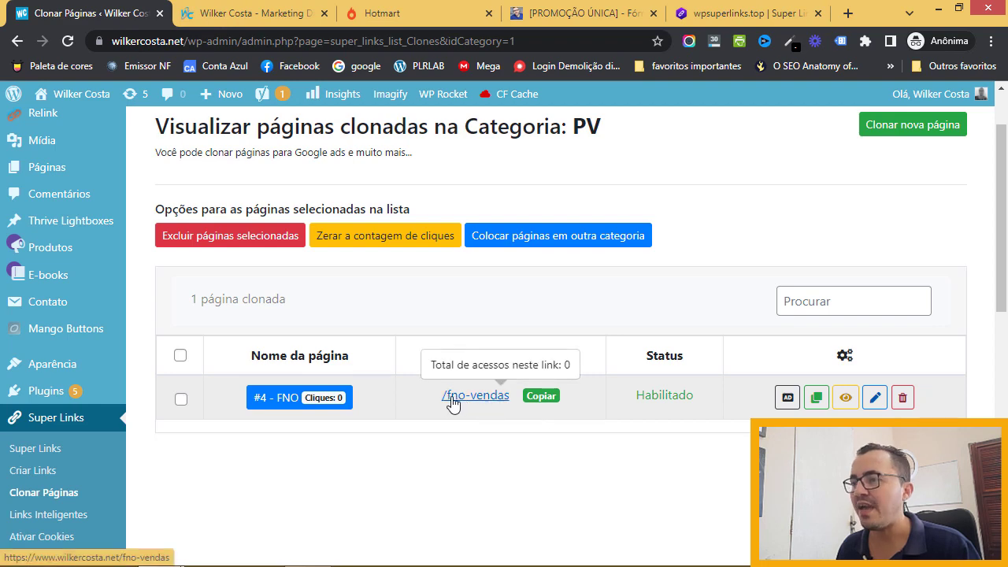
- Open the cloned page at the site's /fno-vendas address in the website's existing tab and inspect how it displays
left_click(236, 13)
left_click(211, 35)
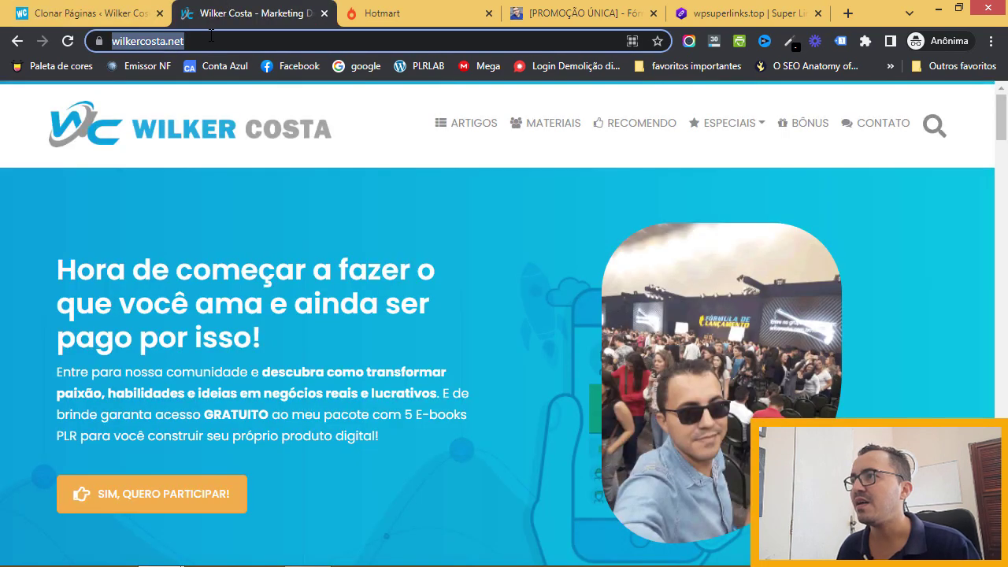
key("End")
type("/")
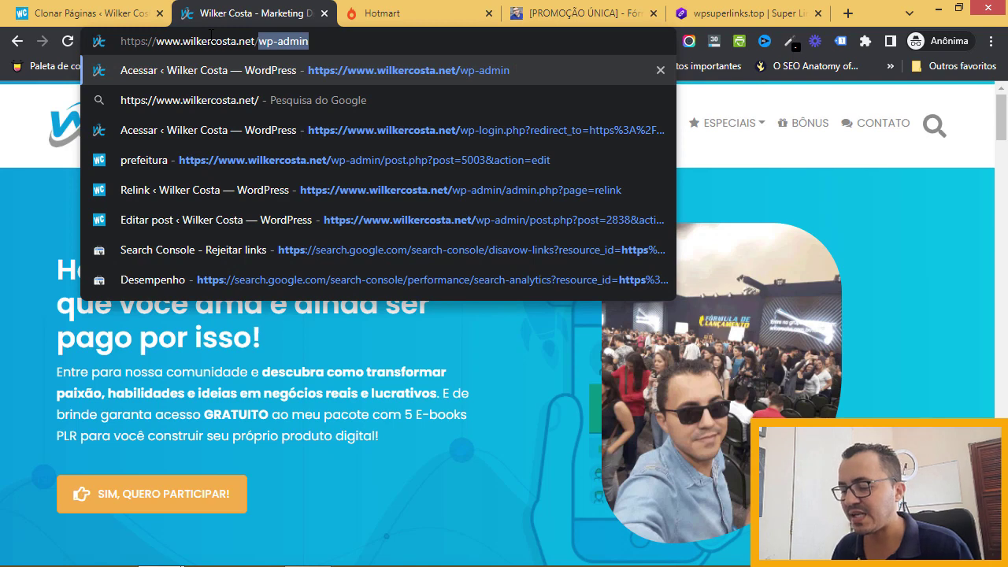
type("fno-vendas")
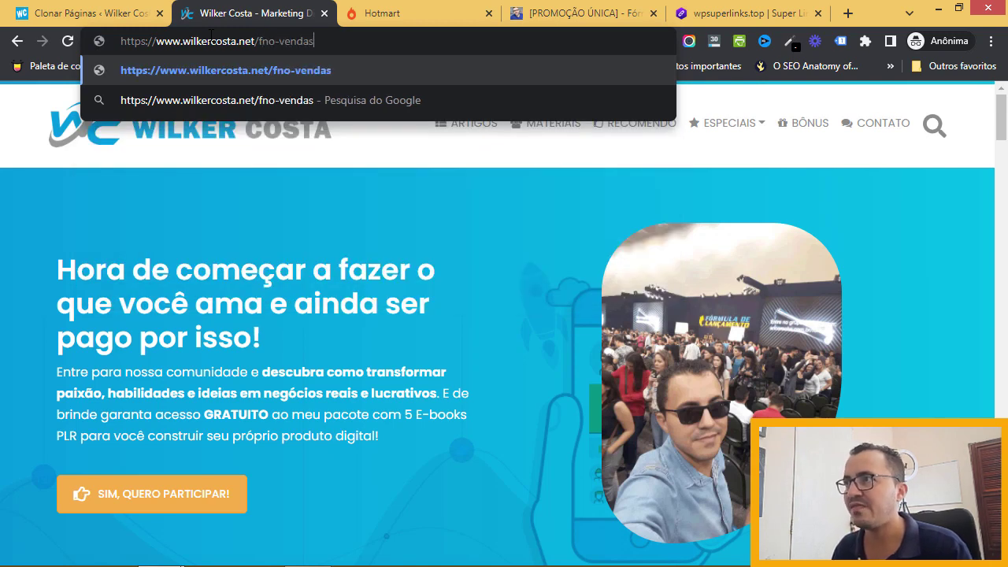
key("Return")
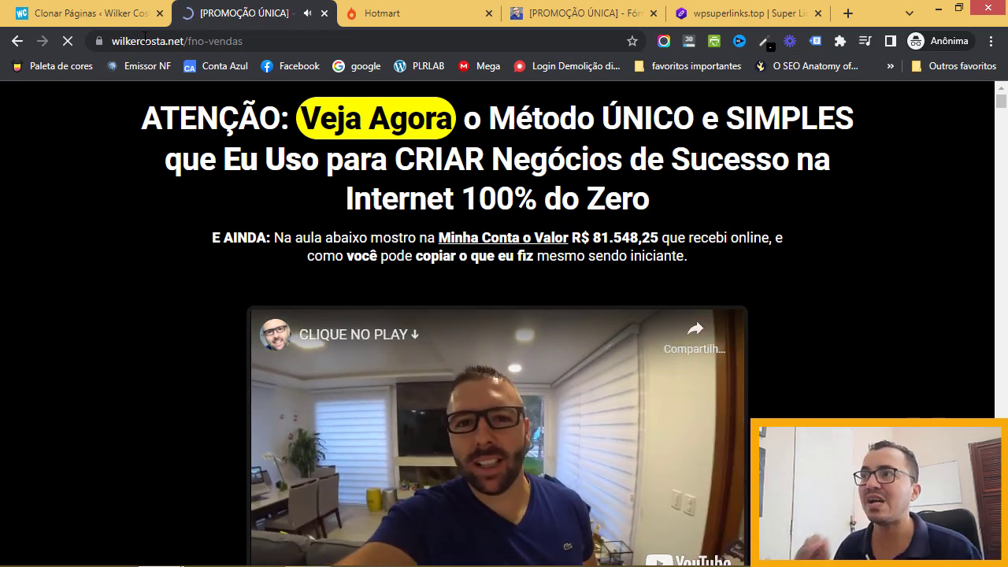
scroll(484, 390, "down", 1)
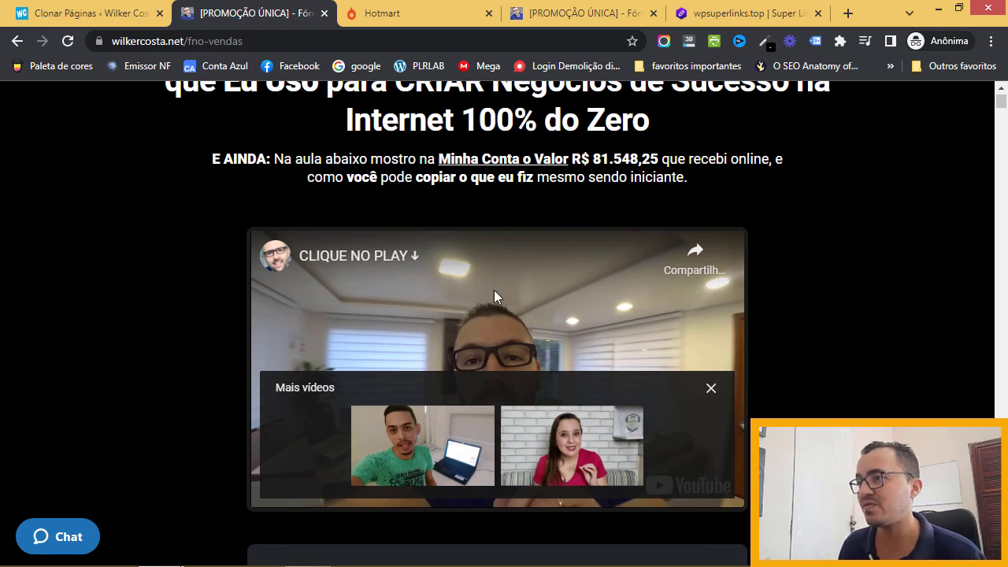
- Inspect the enrolment button on the cloned page, minimise the chat window and return to the cloned pages list
scroll(492, 290, "down", 9)
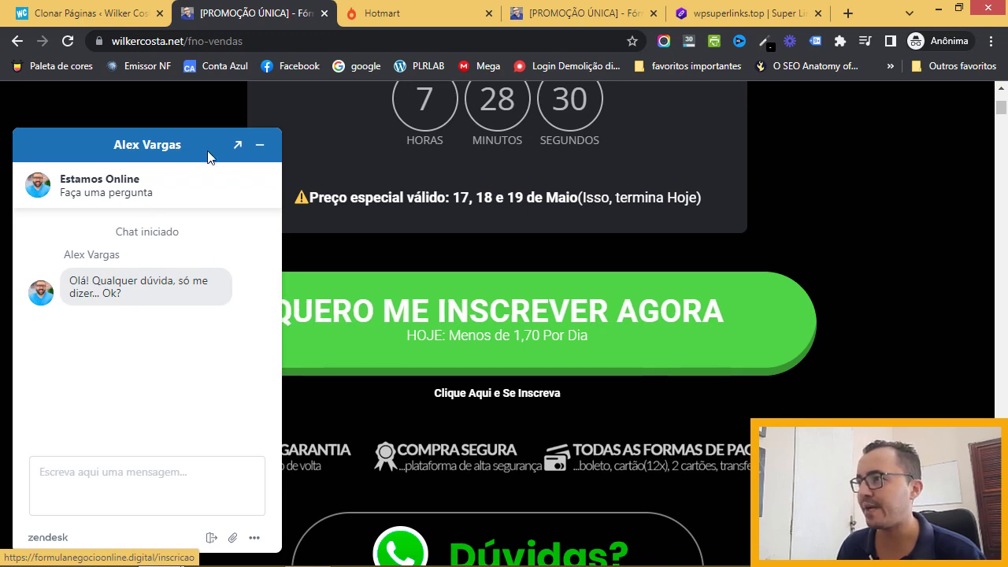
left_click(260, 146)
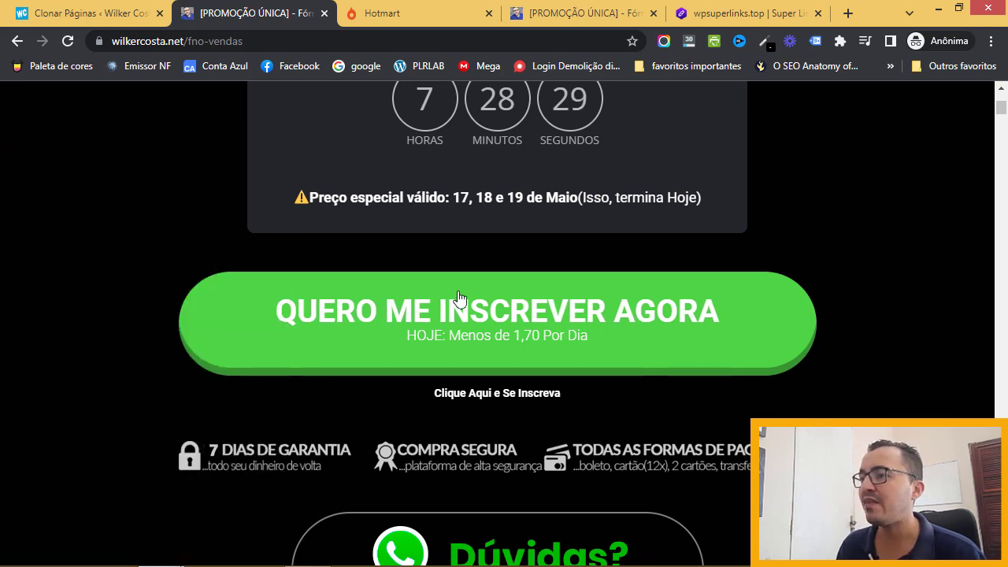
left_click(109, 16)
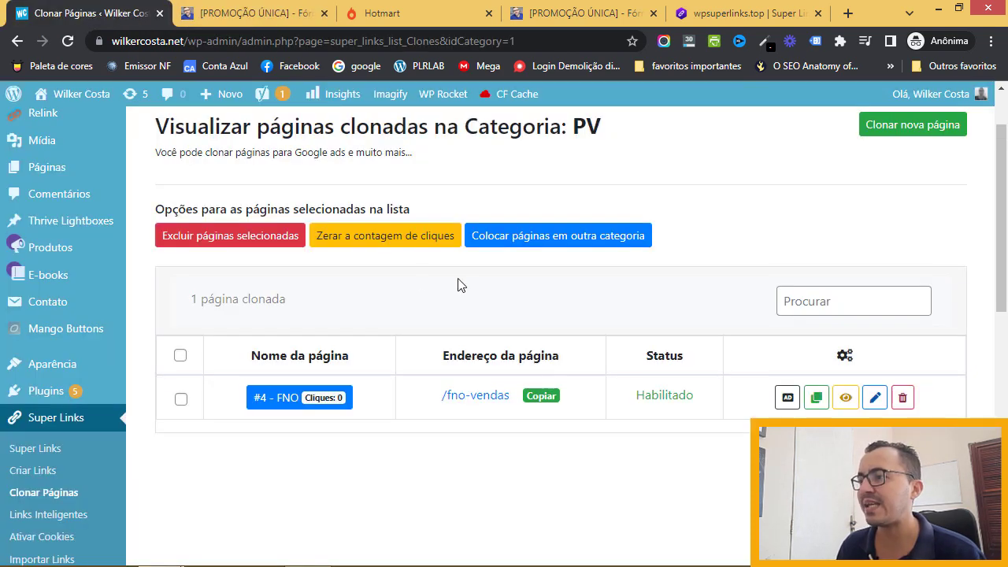
- Open the FNO cloned page for editing and expand its section for replacing HTML, links, images and texts
left_click(876, 398)
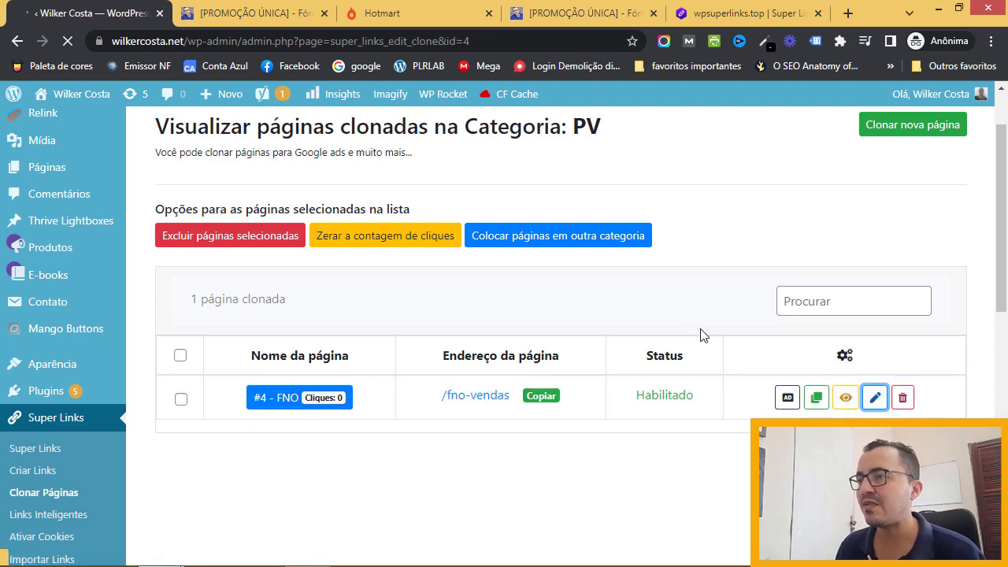
scroll(648, 313, "down", 2)
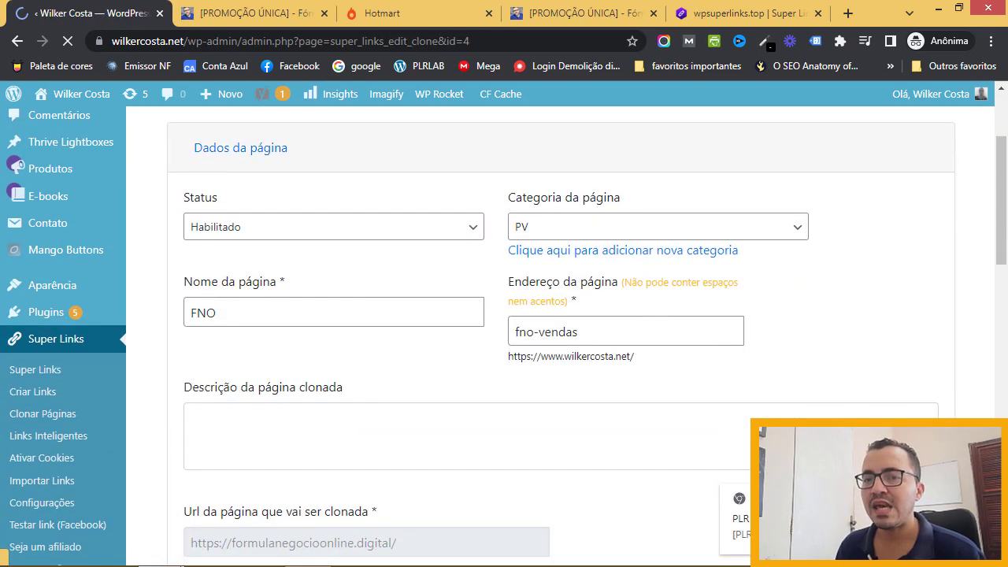
scroll(457, 363, "down", 2)
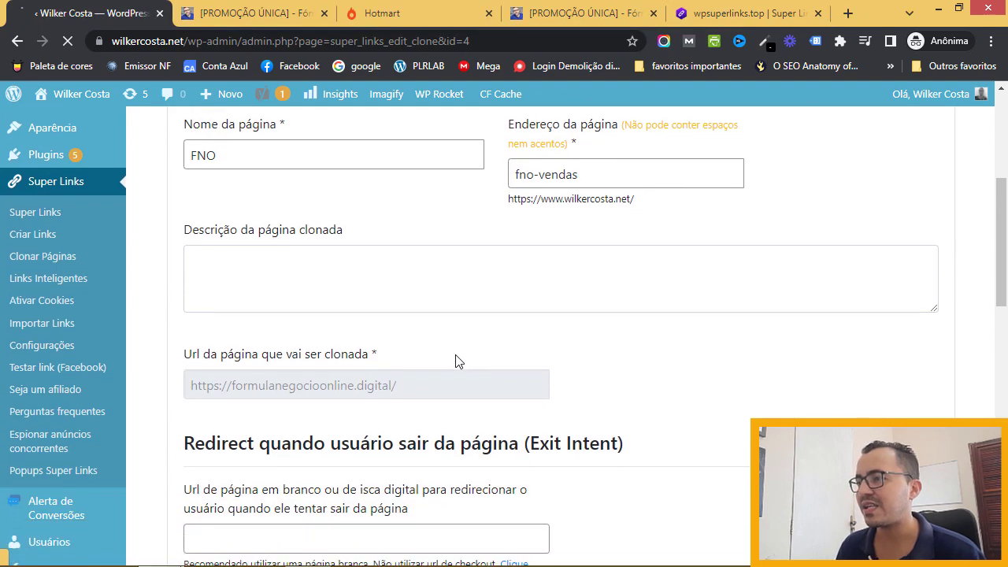
scroll(329, 334, "up", 3)
scroll(358, 254, "down", 4)
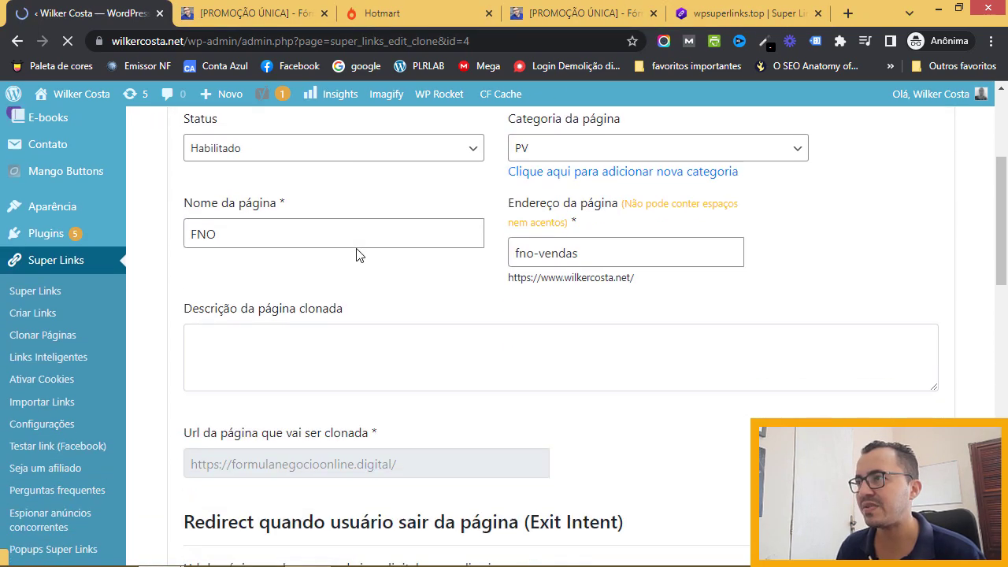
scroll(356, 255, "down", 12)
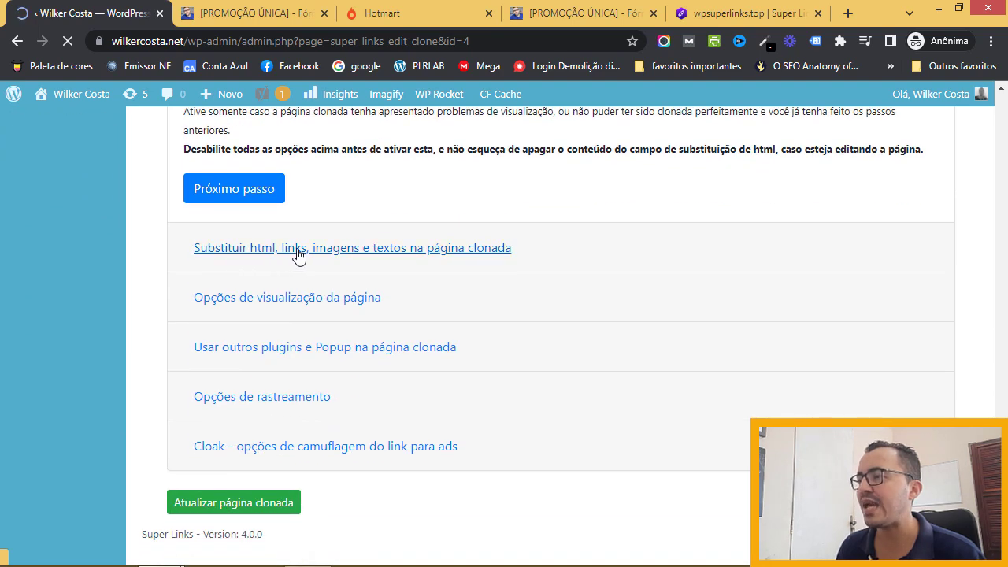
left_click(401, 257)
- Examine the cloned page's HTML, the save-HTML option and the link, image and text replacement options
scroll(396, 320, "up", 4)
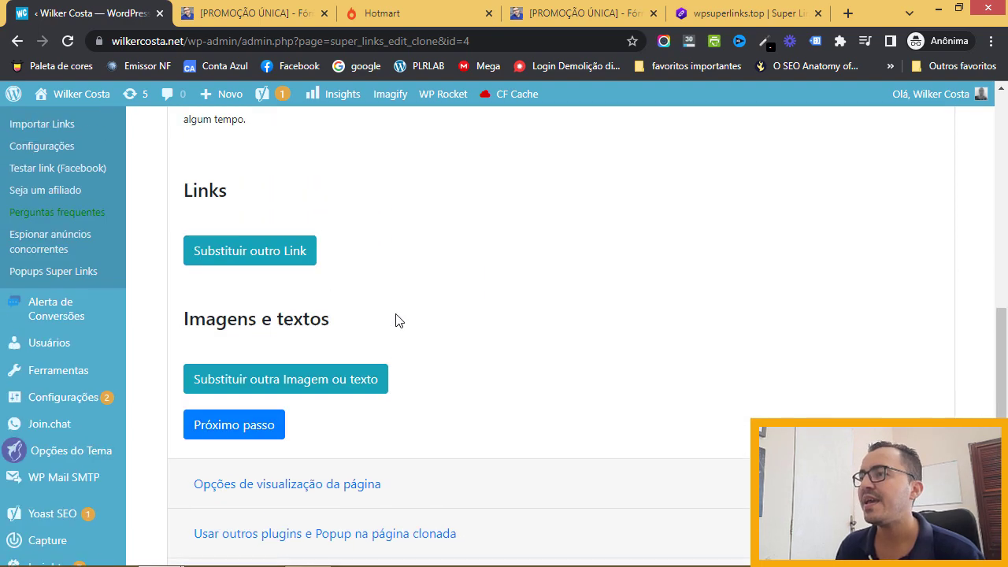
scroll(423, 330, "up", 4)
scroll(422, 329, "down", 4)
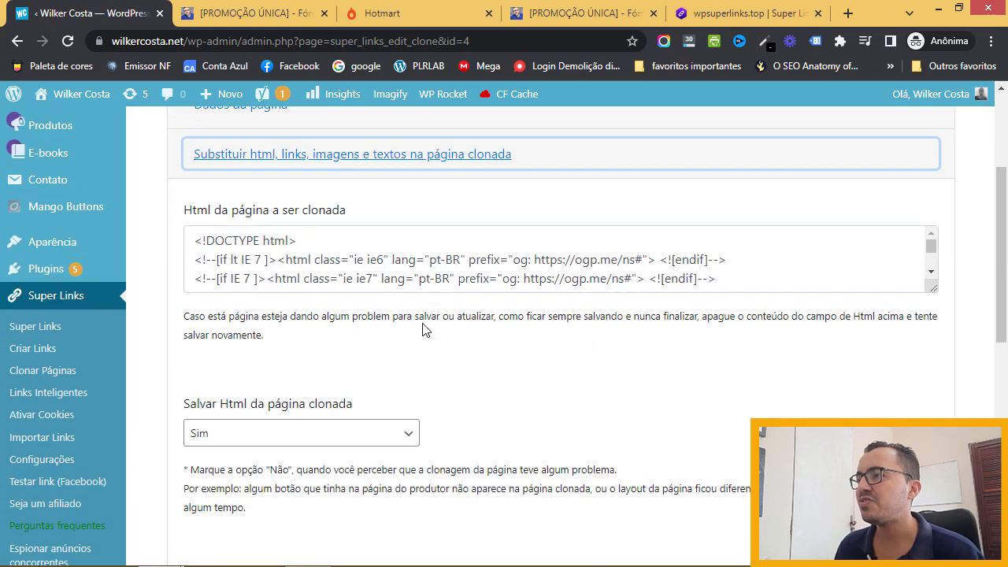
scroll(327, 259, "up", 1)
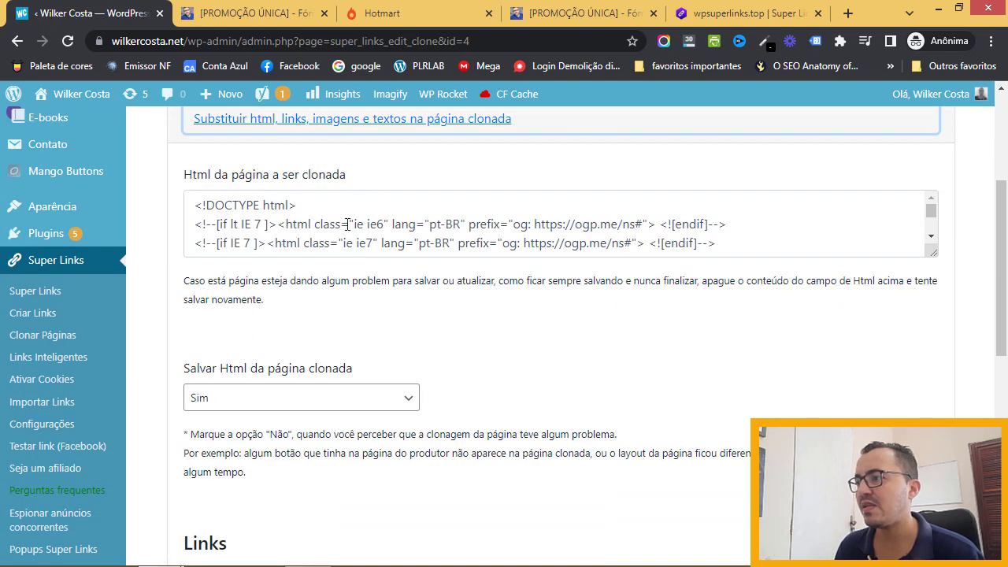
scroll(318, 362, "down", 5)
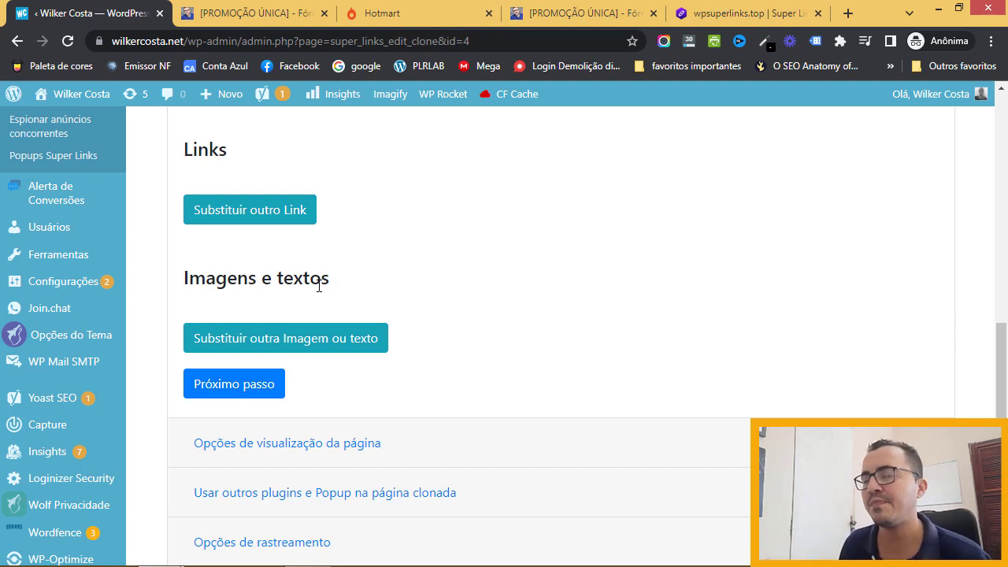
scroll(319, 286, "up", 2)
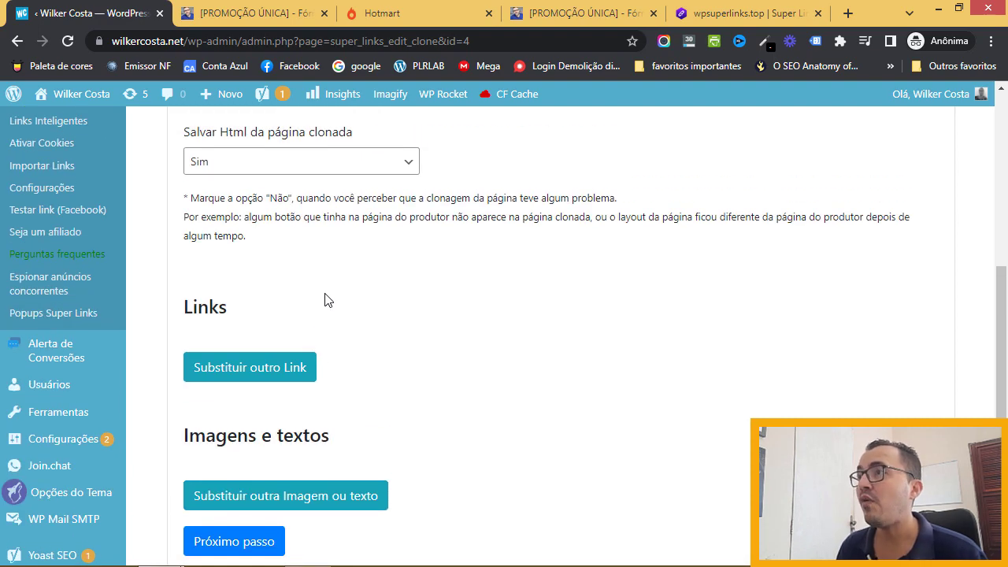
- Copy the link address of the QUERO ME INSCREVER AGORA button on the original sales page
left_click(590, 16)
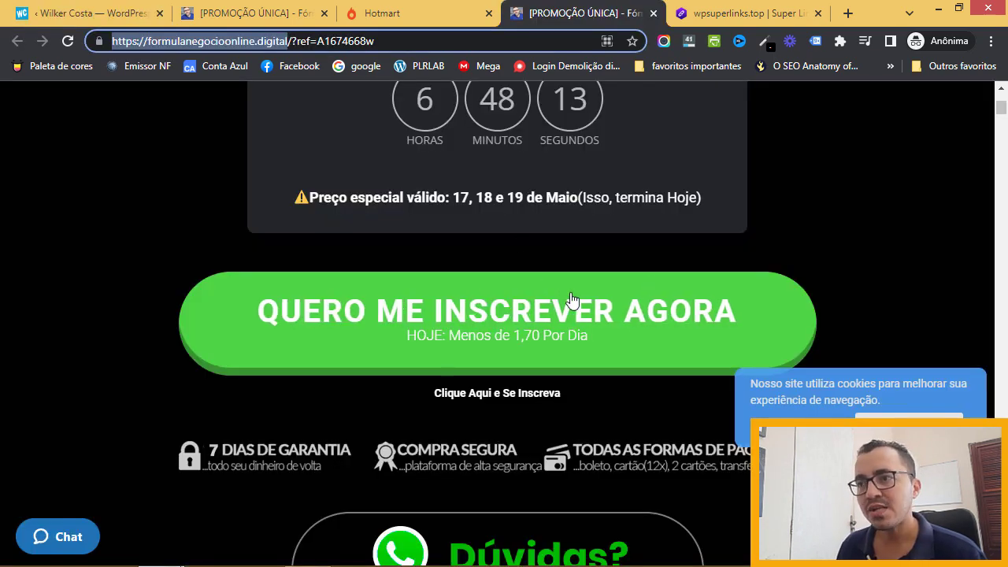
right_click(465, 322)
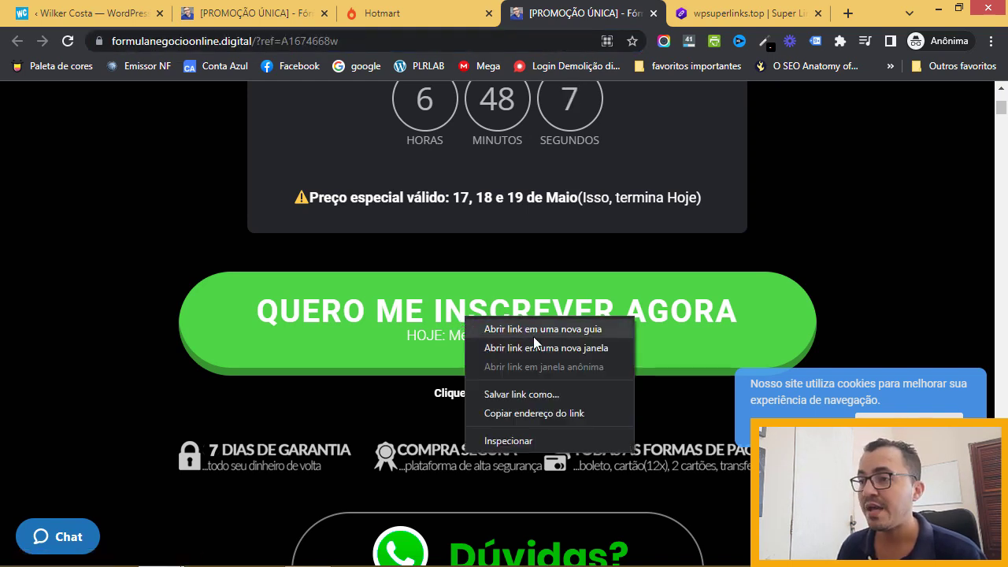
left_click(566, 413)
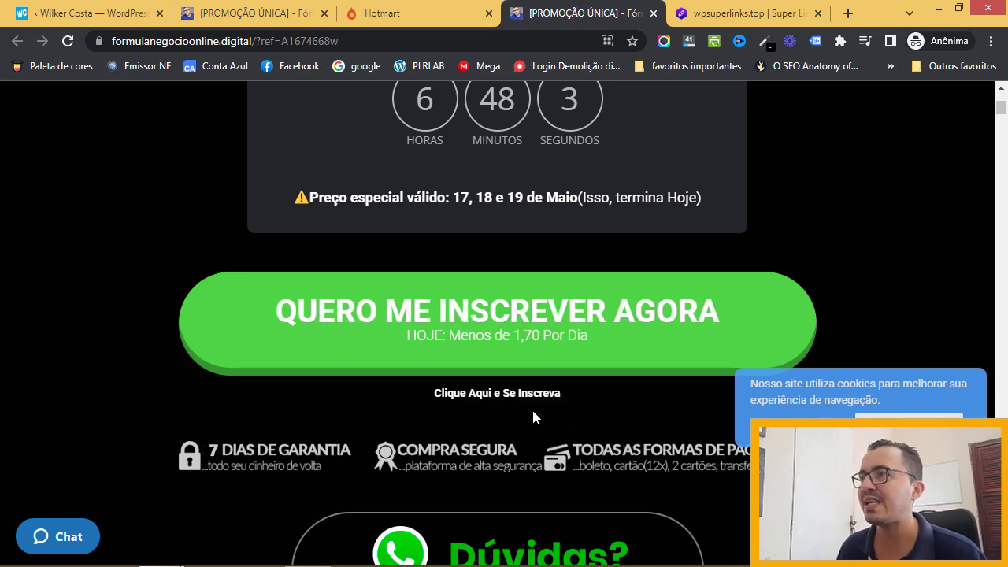
- Add a link replacement to the FNO clone with the copied formulanegocioonline.digital/inscricao address as the link on the page being cloned
left_click(138, 16)
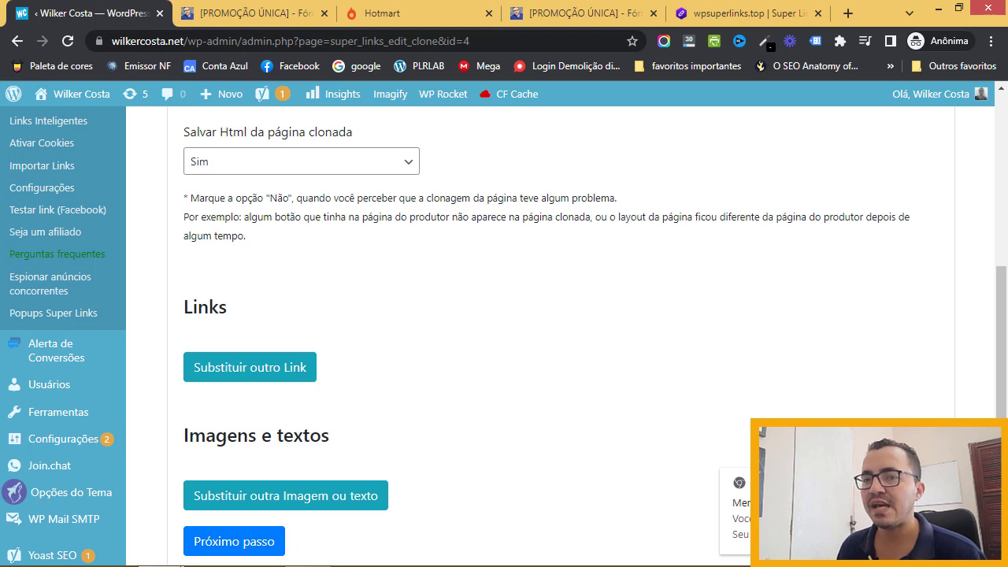
left_click(273, 376)
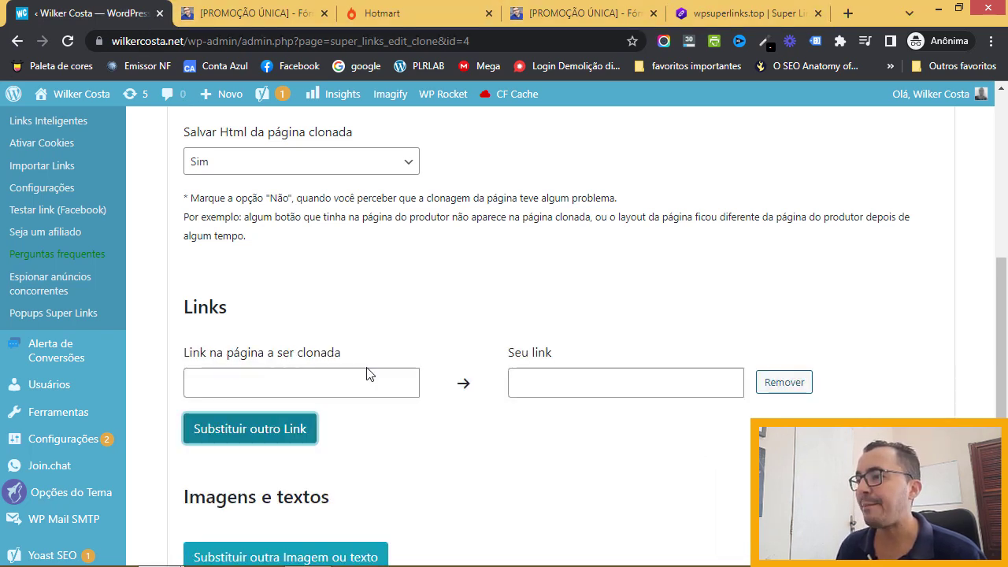
left_click(317, 383)
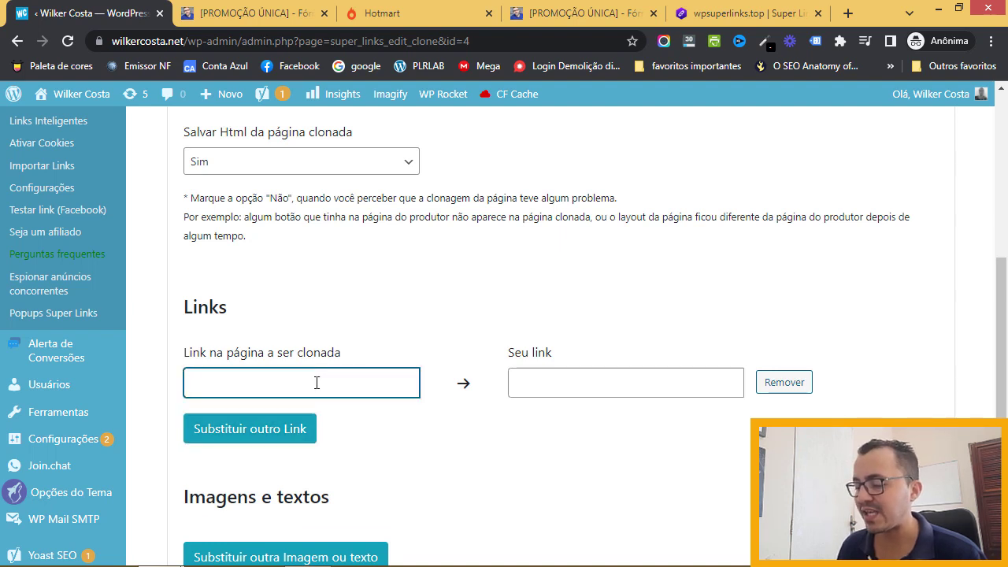
key("ctrl+v")
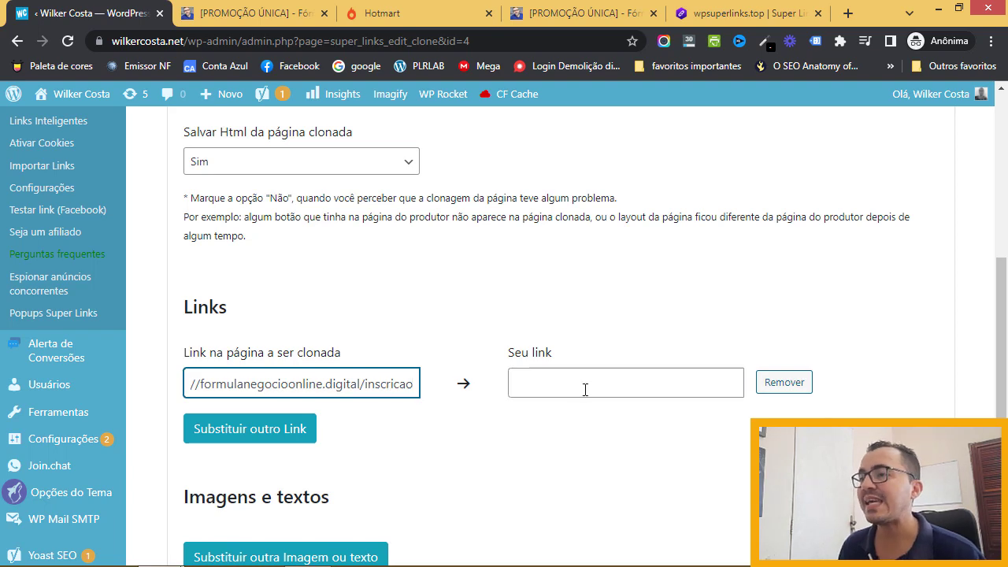
- Copy Hotmart's affiliate link 08, the direct payment (Checkout) page, and enter it as "Seu link" in the clone's link replacement
left_click(449, 22)
scroll(451, 307, "down", 3)
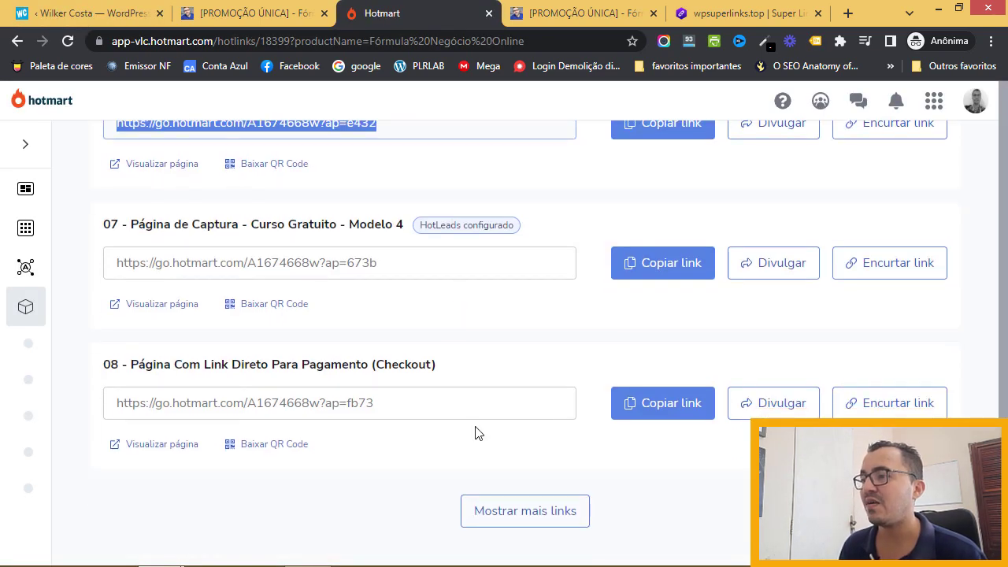
double_click(116, 366)
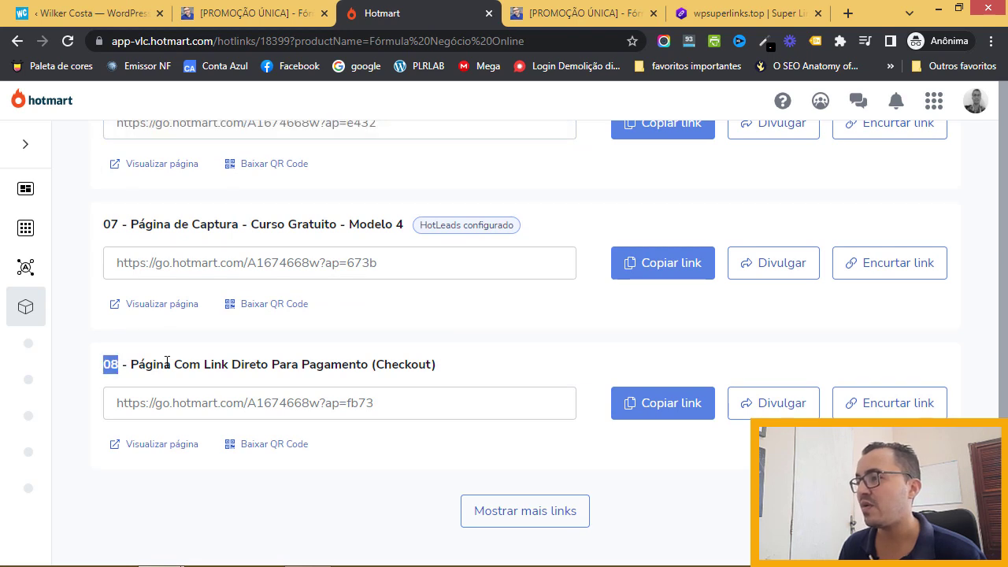
left_click(634, 406)
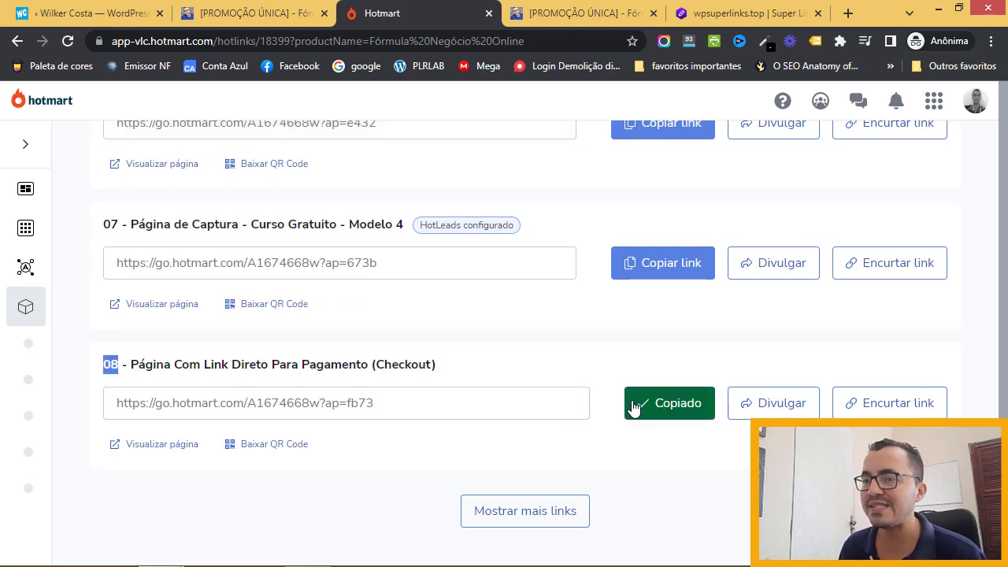
left_click(90, 11)
left_click(577, 372)
type("https://go.hotmart.com/A1674668w?ap=fb73")
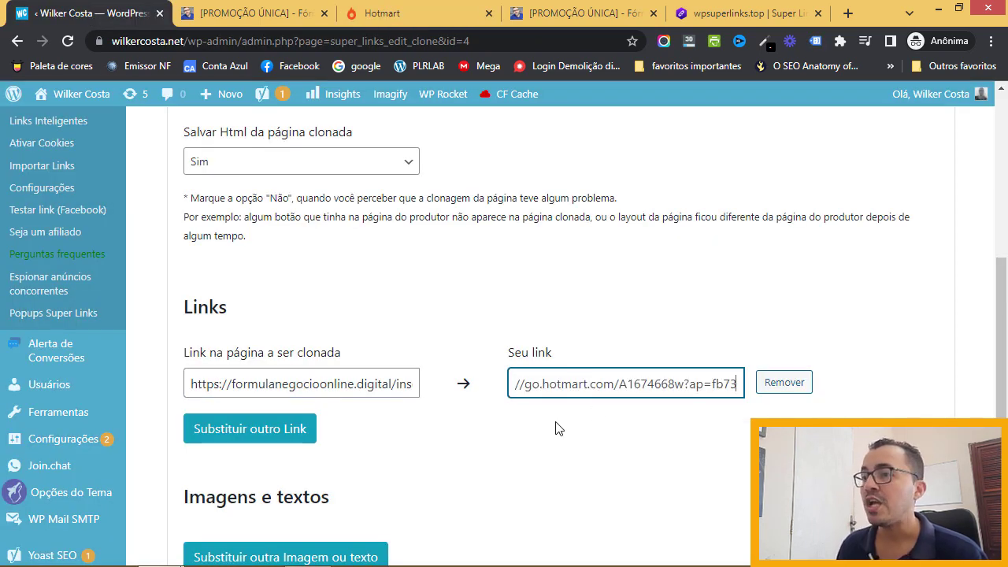
- Check both addresses in the link replacement and compare them with the enrolment button's link on the cloned page
left_click(380, 383)
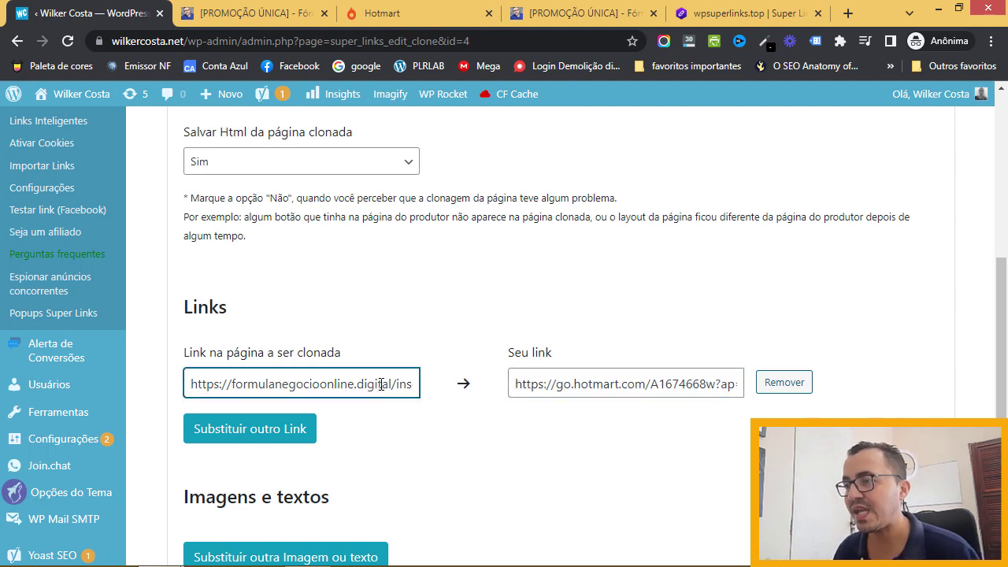
key("End")
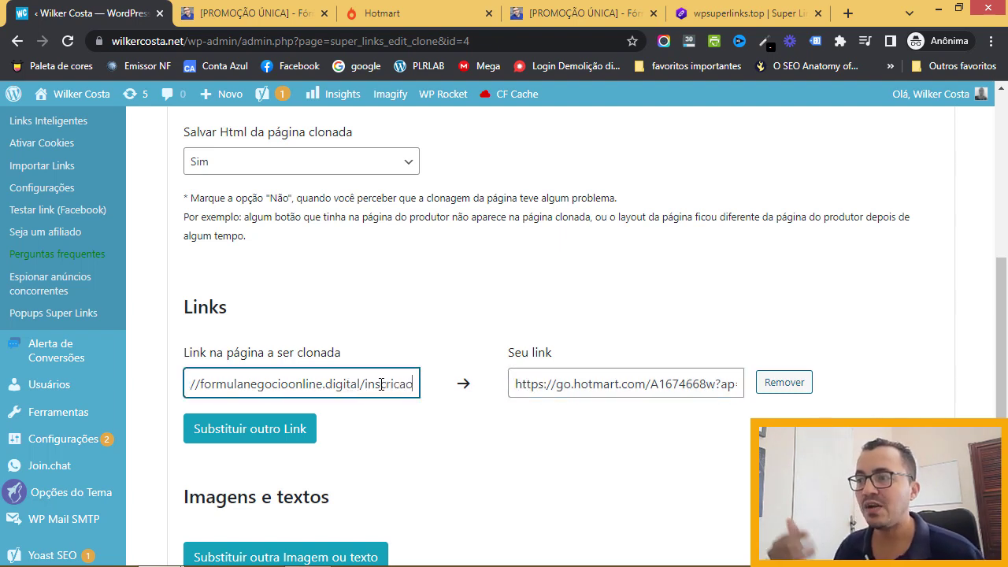
left_click(627, 384)
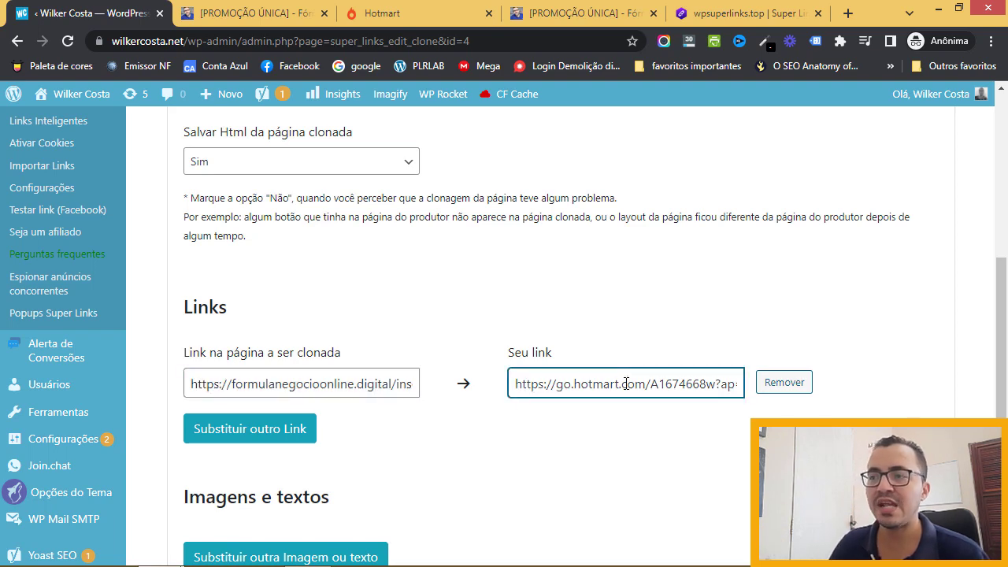
left_click(236, 17)
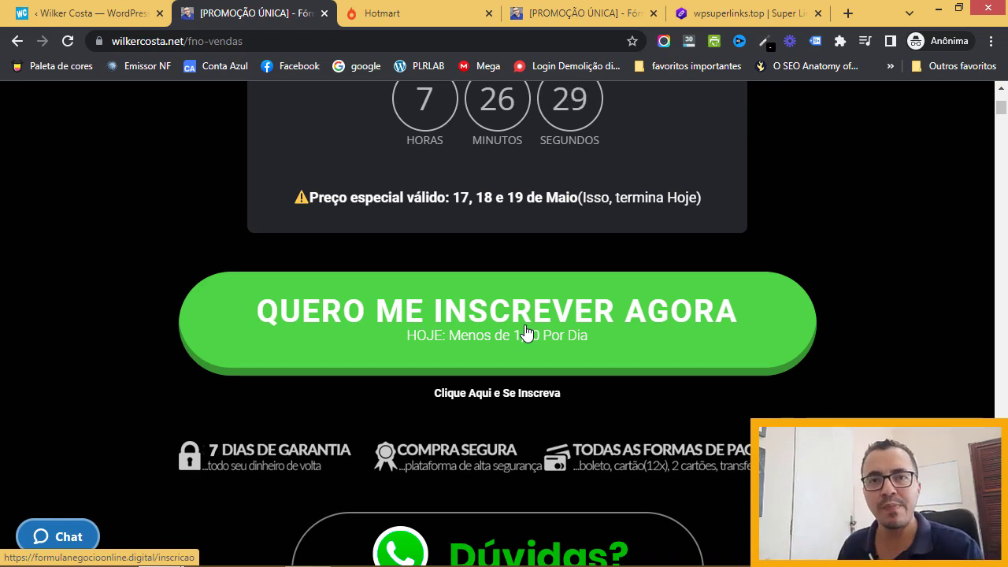
left_click(116, 25)
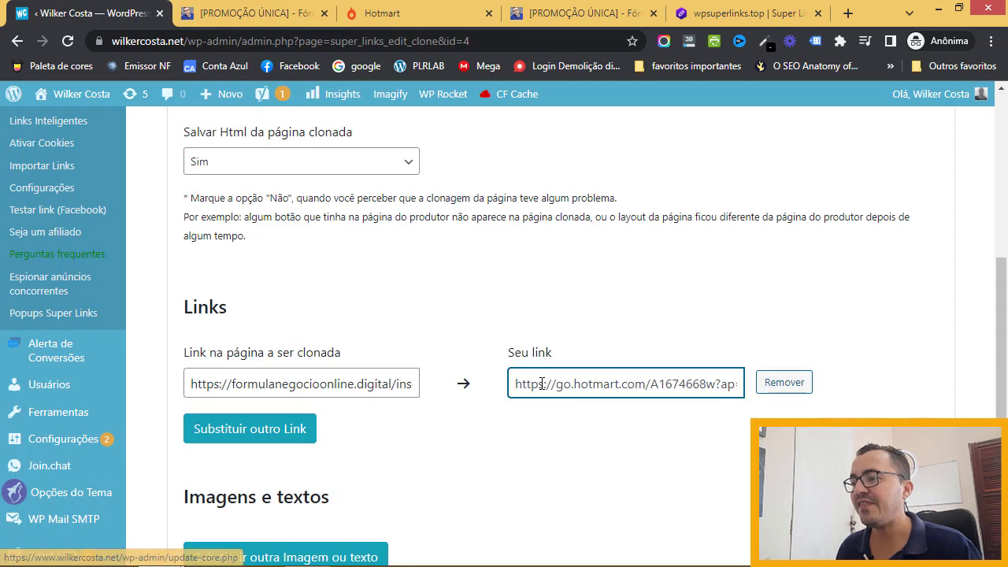
- Update the FNO cloned page to save the link replacement
scroll(482, 370, "down", 3)
scroll(483, 370, "down", 1)
scroll(408, 322, "down", 4)
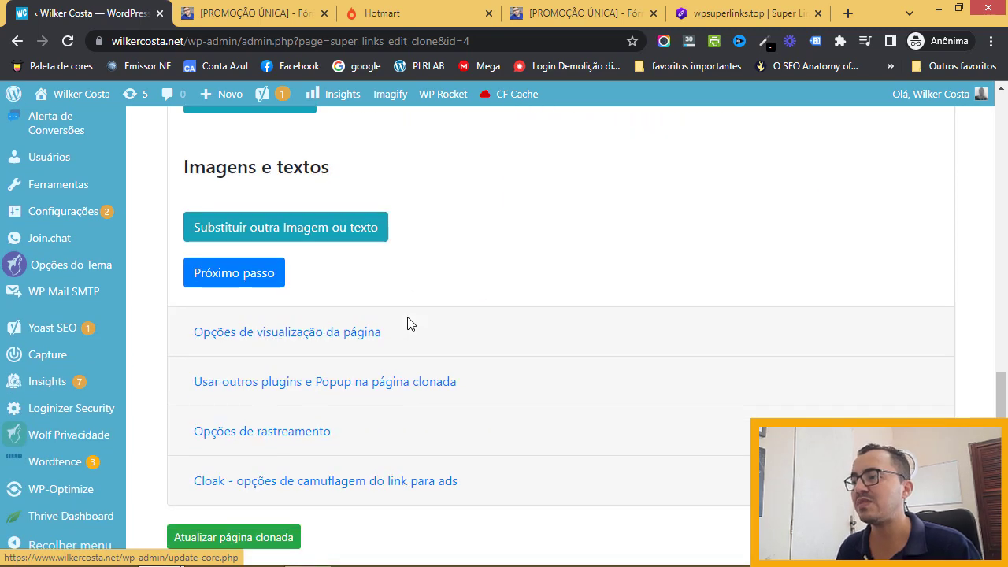
left_click(294, 509)
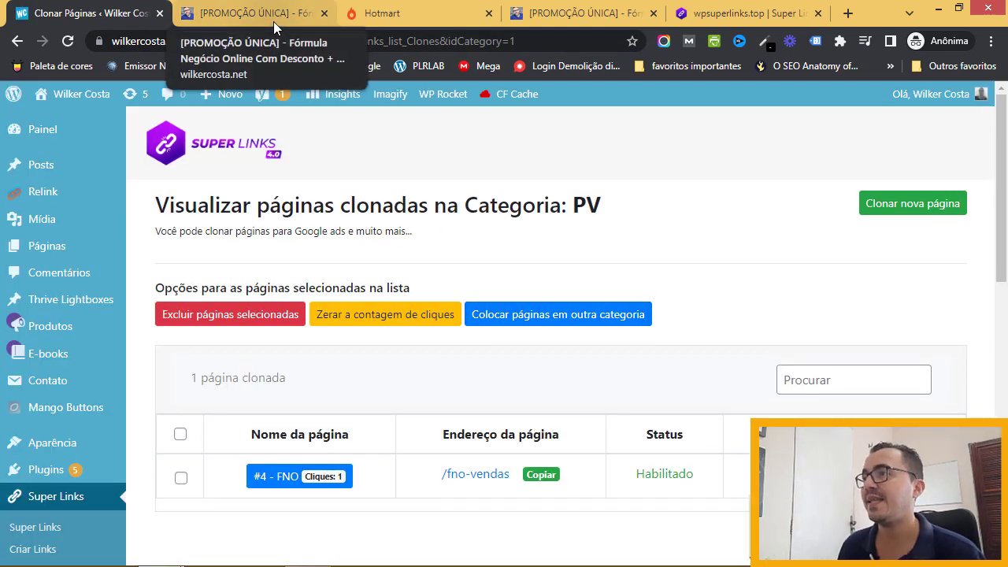
- Reload the cloned fno-vendas page and look through it down to the QUERO ME INSCREVER AGORA button
left_click(274, 21)
left_click_drag(192, 41, 307, 41)
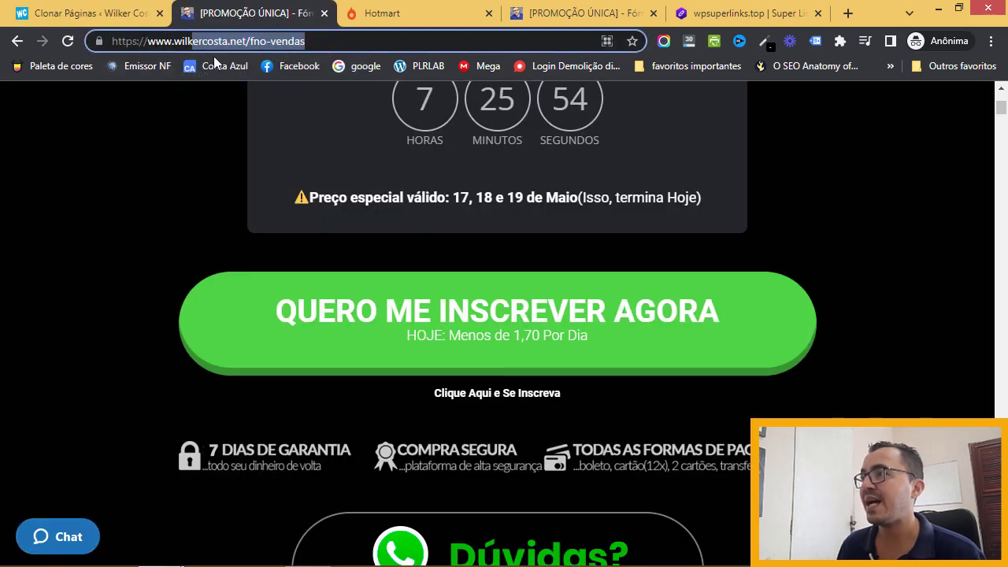
left_click(67, 44)
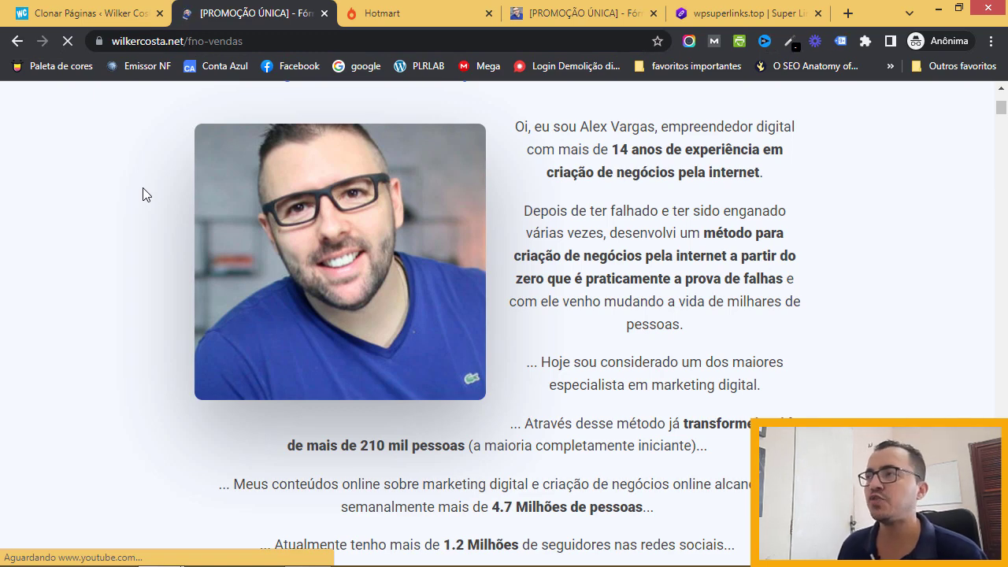
scroll(142, 195, "up", 10)
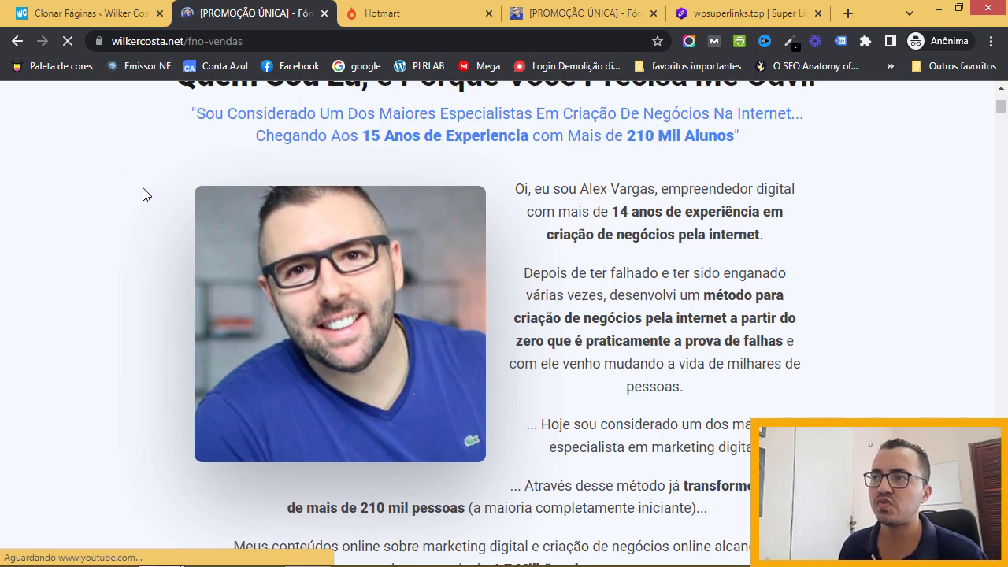
scroll(142, 194, "down", 2)
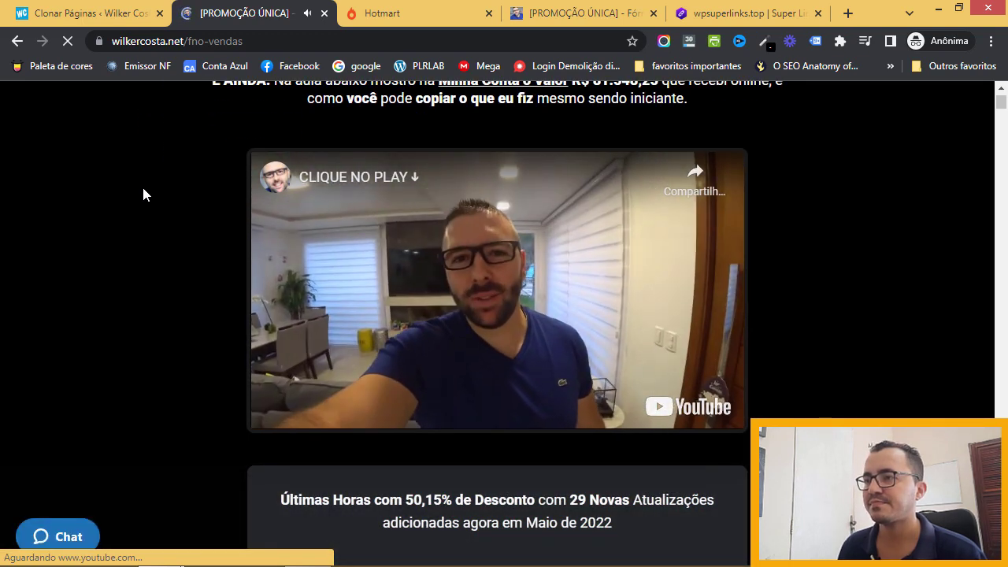
scroll(181, 196, "down", 1)
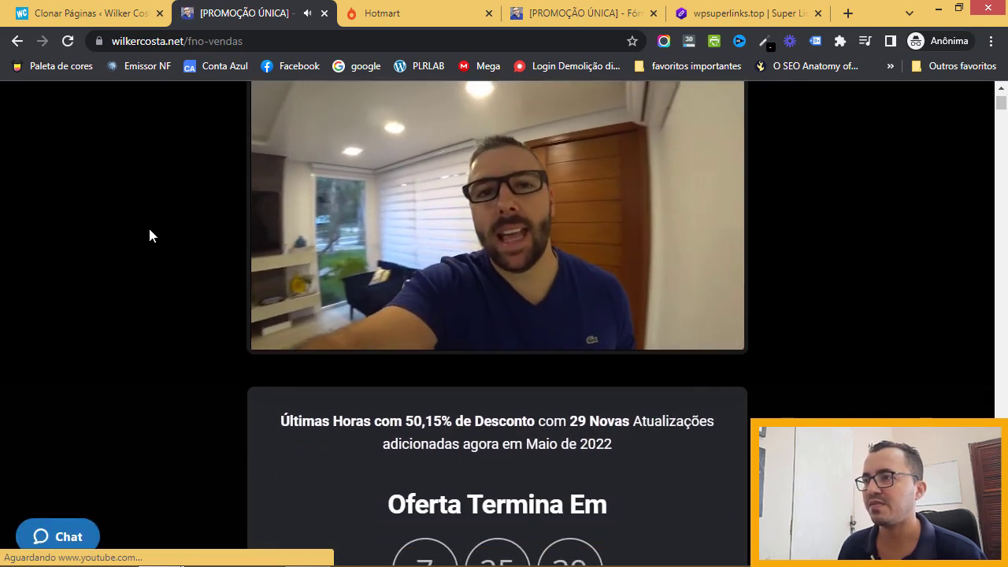
scroll(134, 236, "down", 3)
scroll(133, 232, "down", 3)
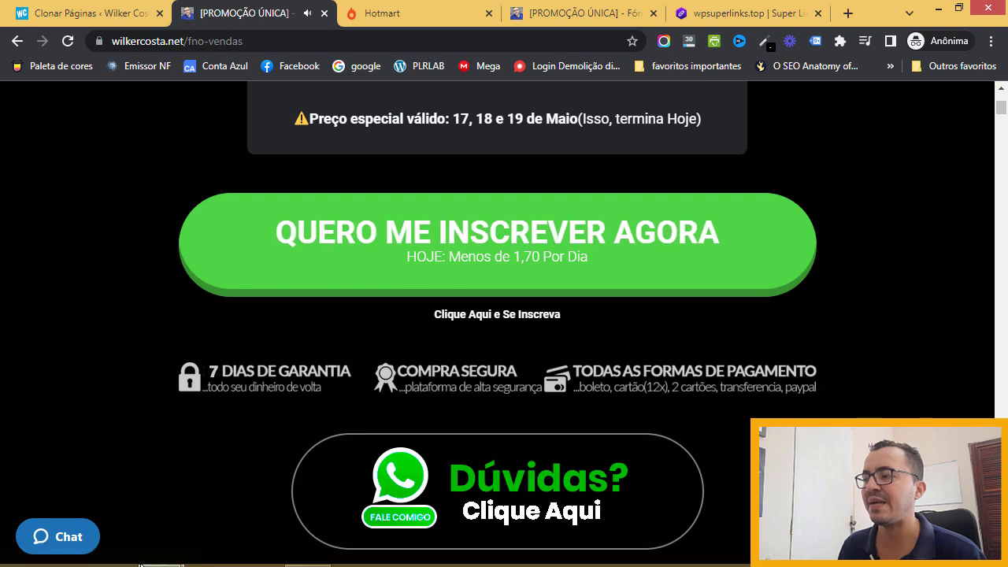
- Check the link behind the clone's QUERO ME INSCREVER AGORA button and open its Hotmart checkout page
scroll(486, 247, "up", 8)
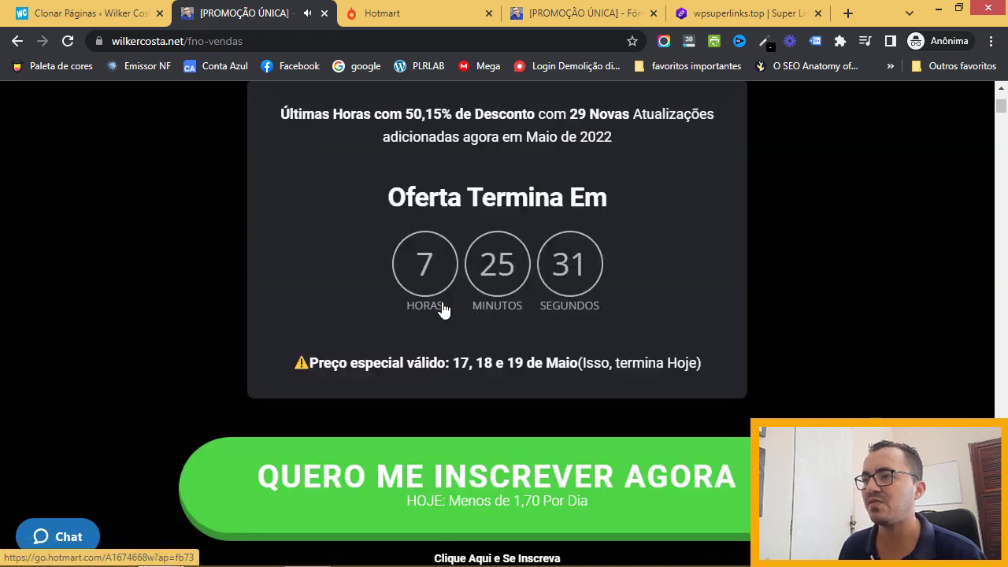
left_click(464, 286)
scroll(419, 323, "down", 7)
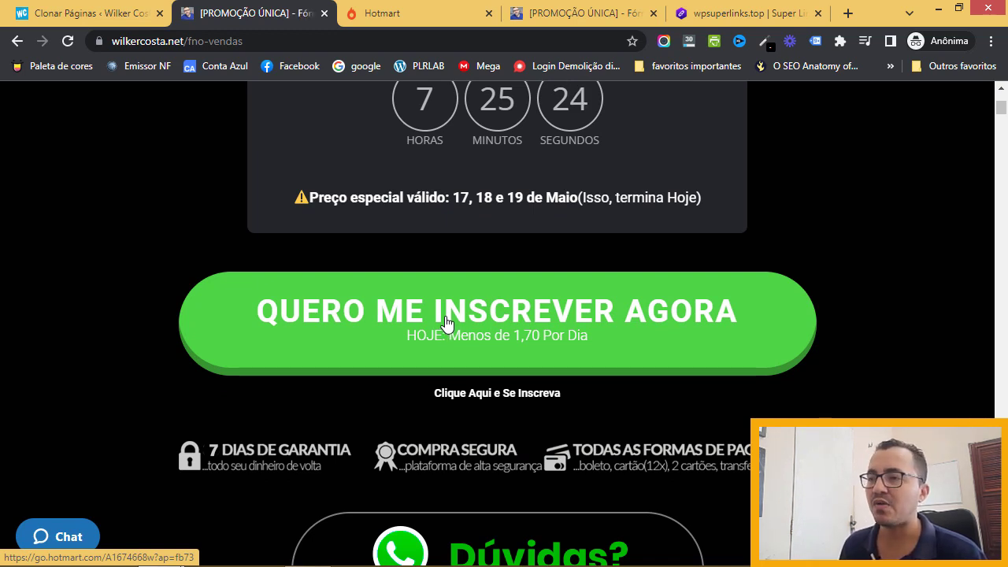
left_click(479, 322)
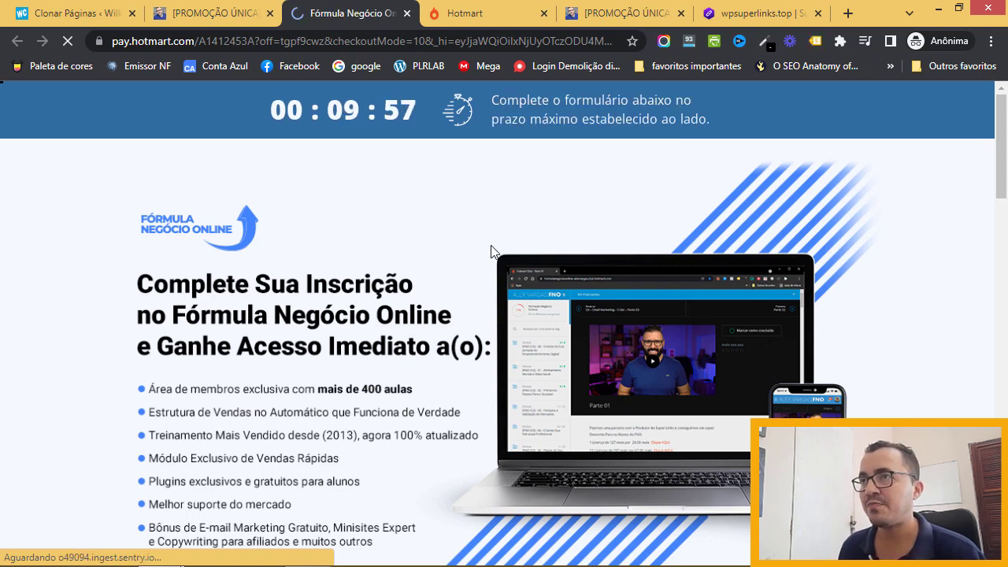
- Open the enrolment button's checkout from the original formulanegocioonline.digital page and examine its address, form and order details
left_click(612, 16)
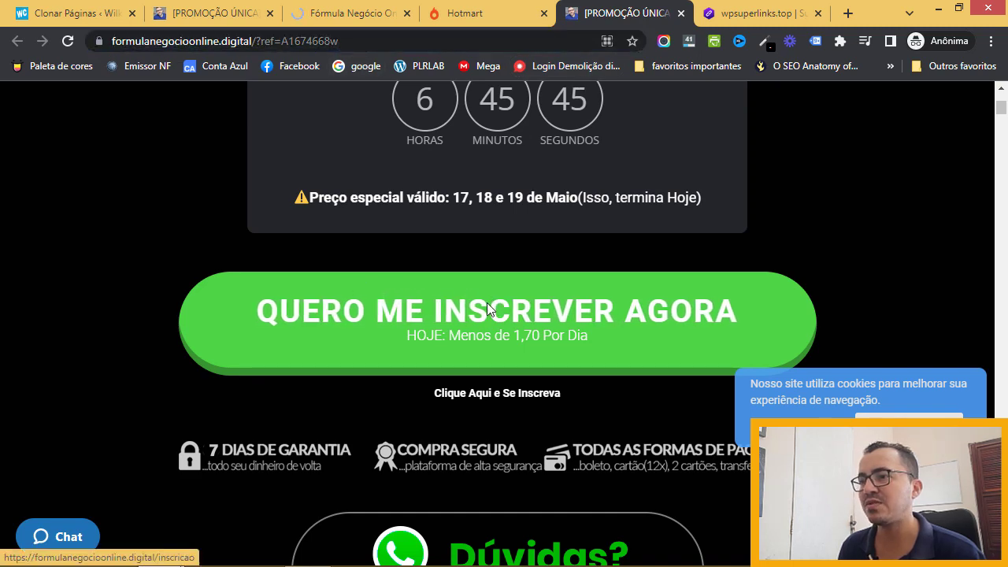
left_click(459, 330)
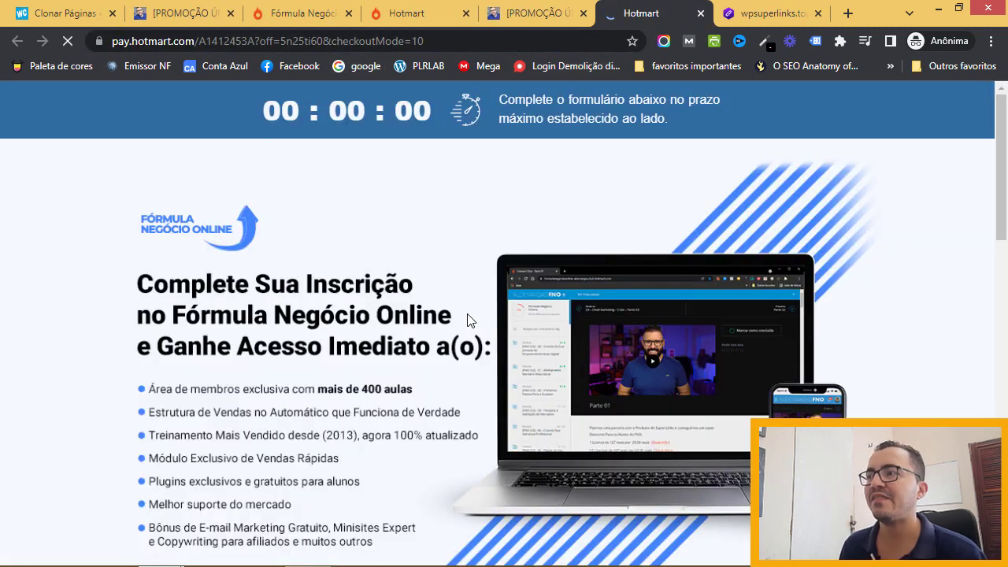
scroll(460, 319, "down", 10)
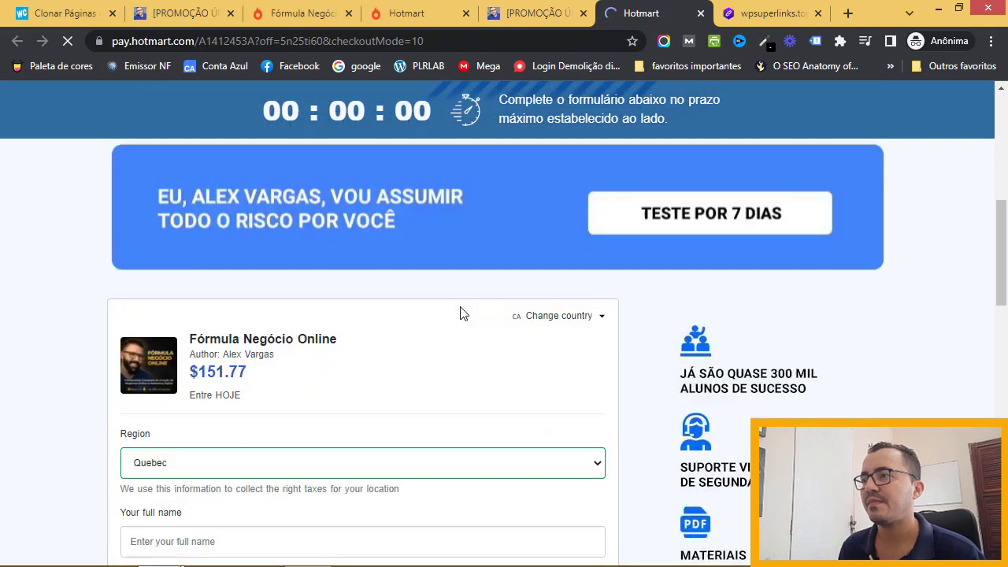
scroll(461, 314, "up", 10)
scroll(470, 307, "down", 9)
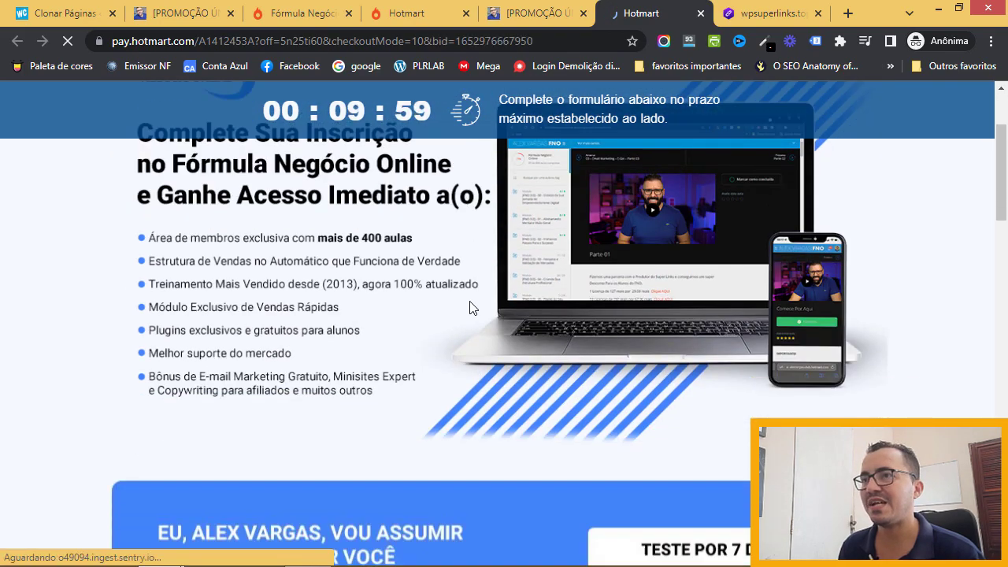
scroll(470, 307, "down", 10)
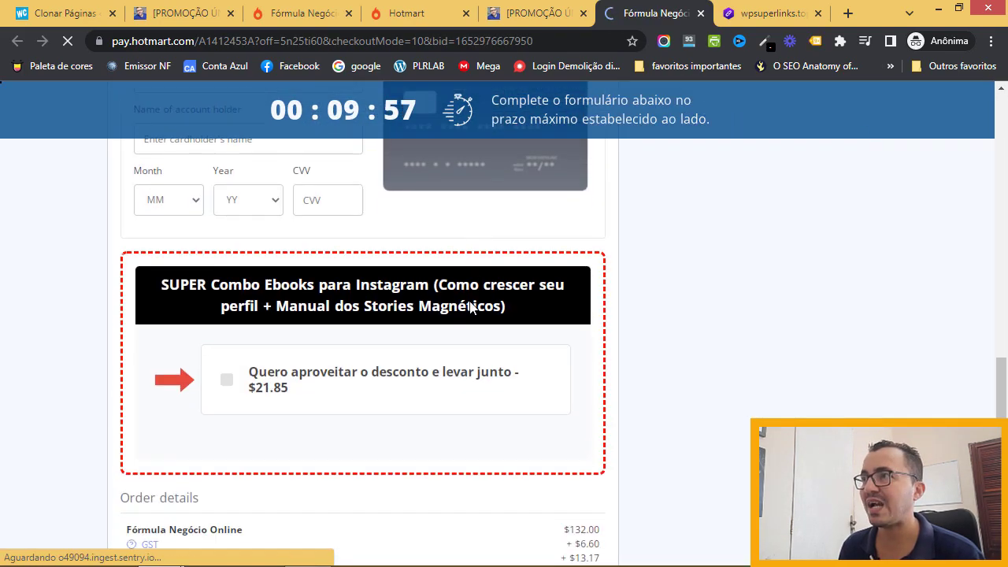
scroll(470, 307, "up", 2)
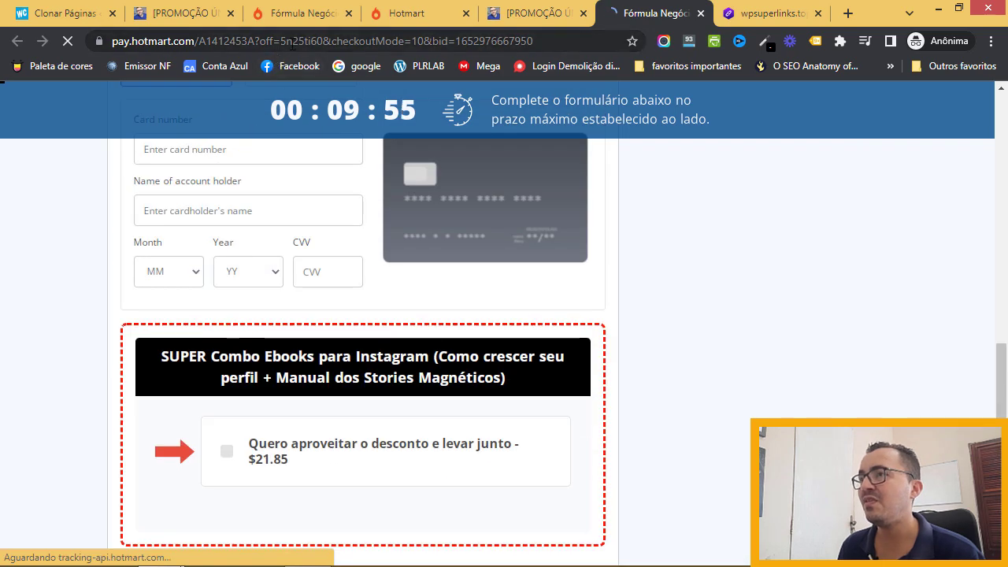
left_click_drag(329, 41, 538, 79)
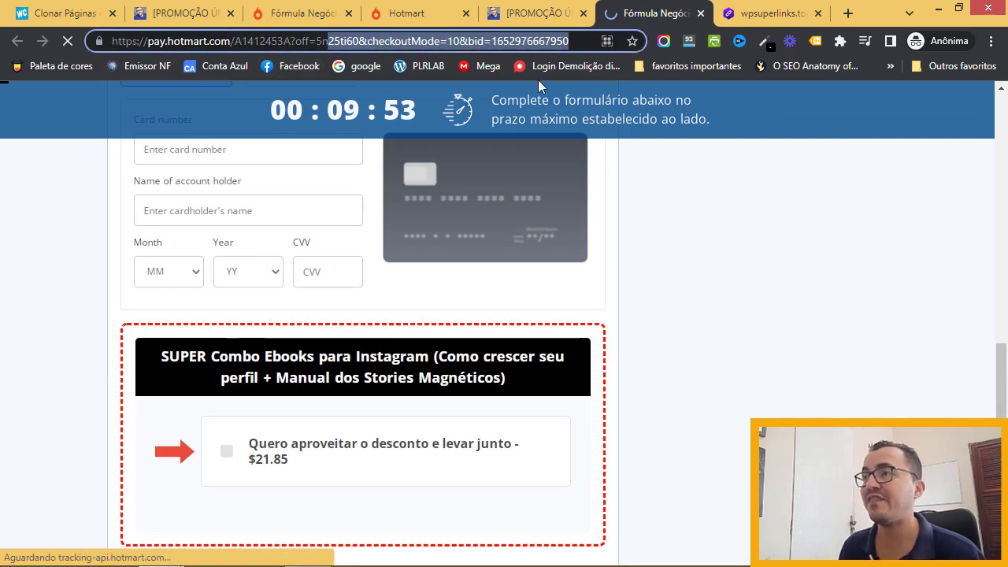
scroll(541, 236, "up", 9)
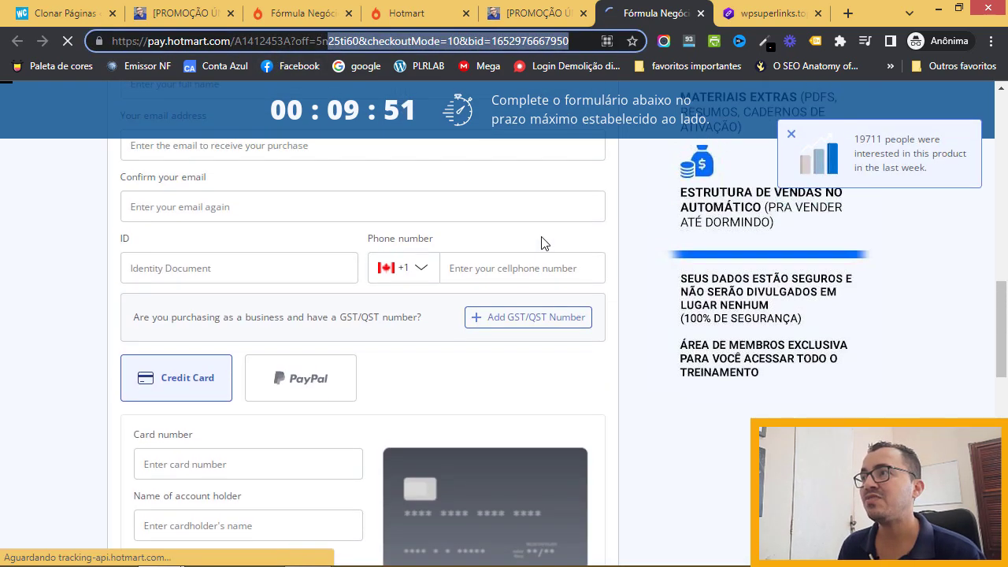
scroll(542, 236, "up", 3)
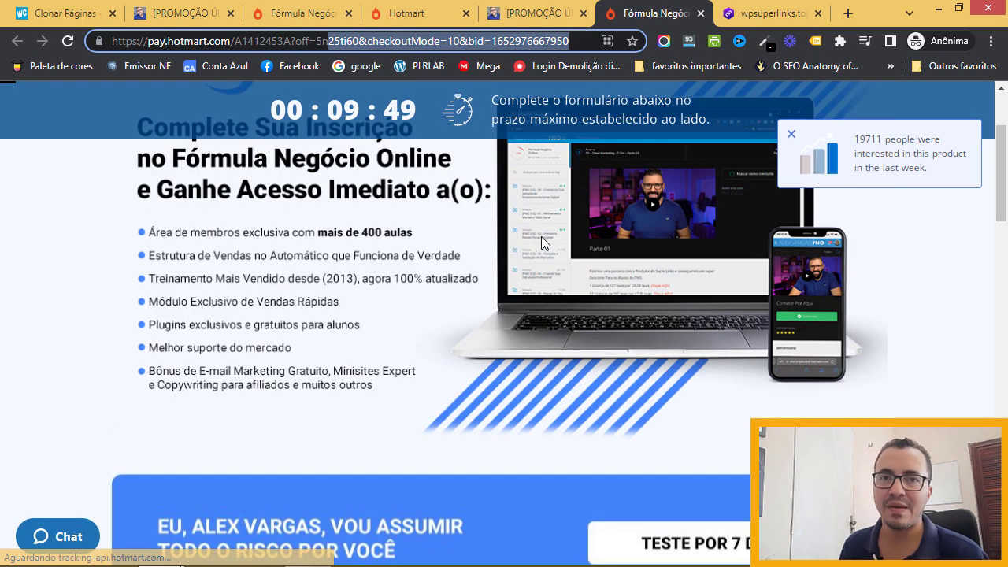
- Compare the original page's enrolment link with the Hotmart affiliate links, highlighting the address of the Página de Vendas link
left_click(548, 21)
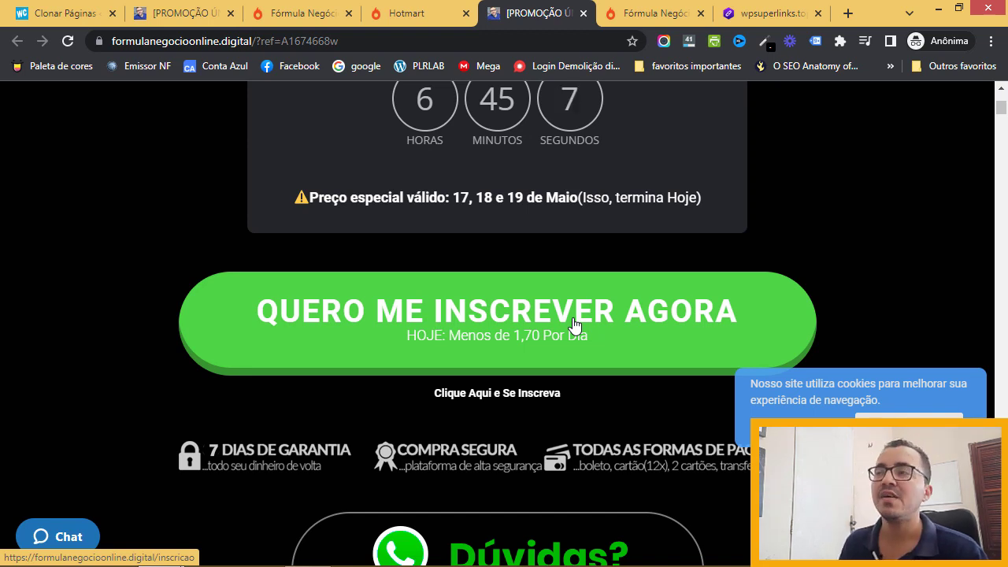
left_click(414, 21)
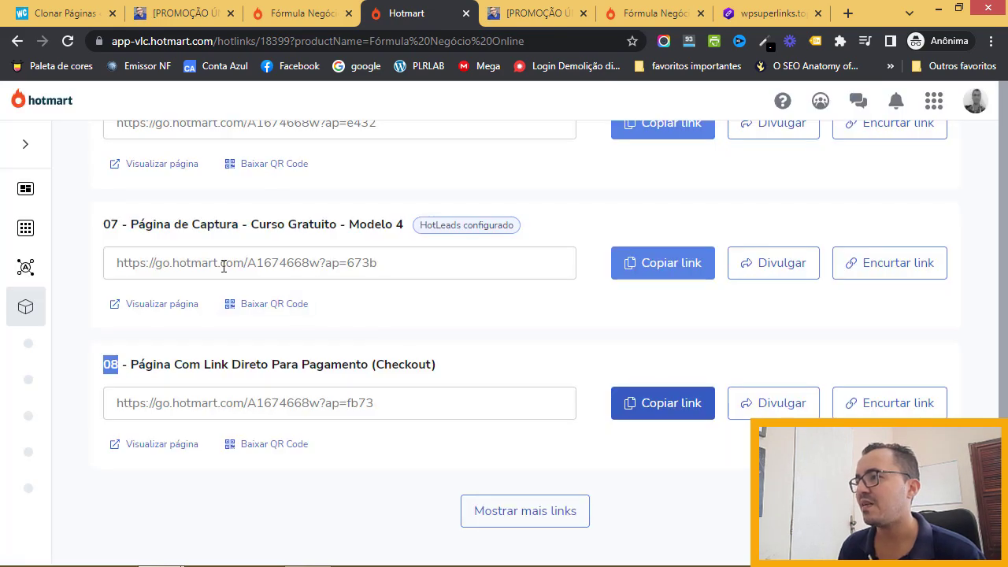
left_click_drag(224, 267, 138, 264)
scroll(412, 292, "up", 9)
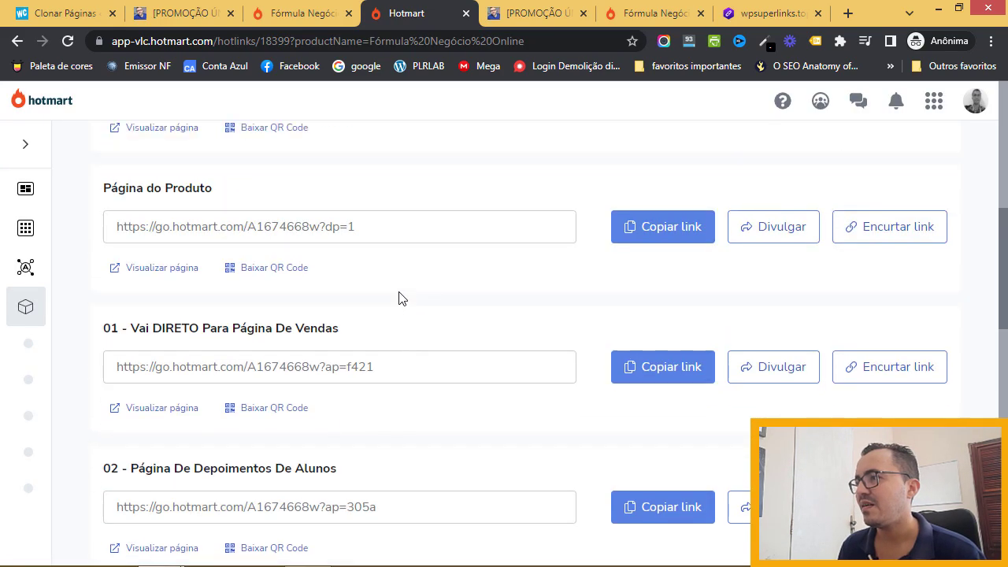
scroll(397, 298, "up", 5)
left_click_drag(333, 402, 117, 401)
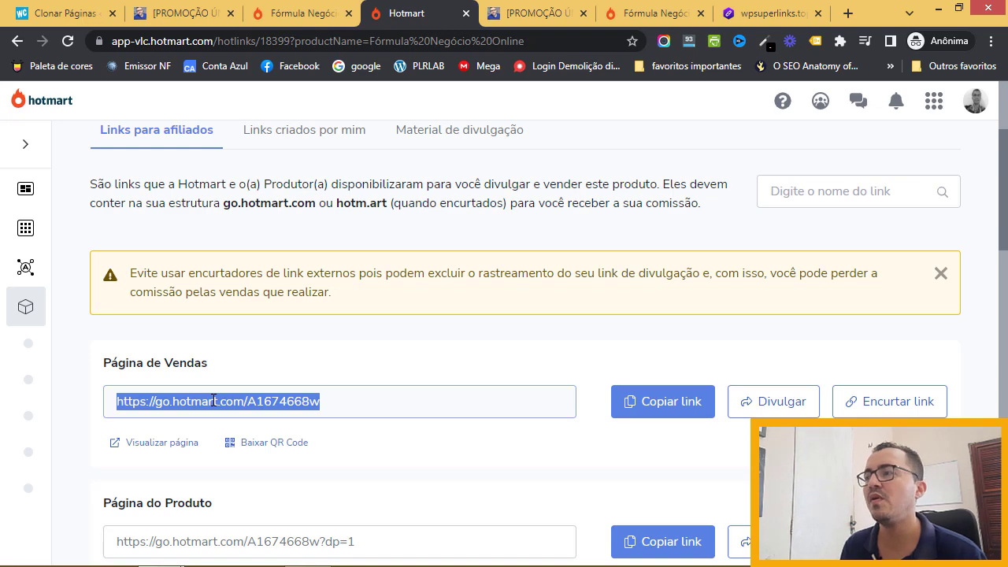
- Recheck the enrolment button's link on the clone and open the original page's enrolment link for comparison
left_click(185, 14)
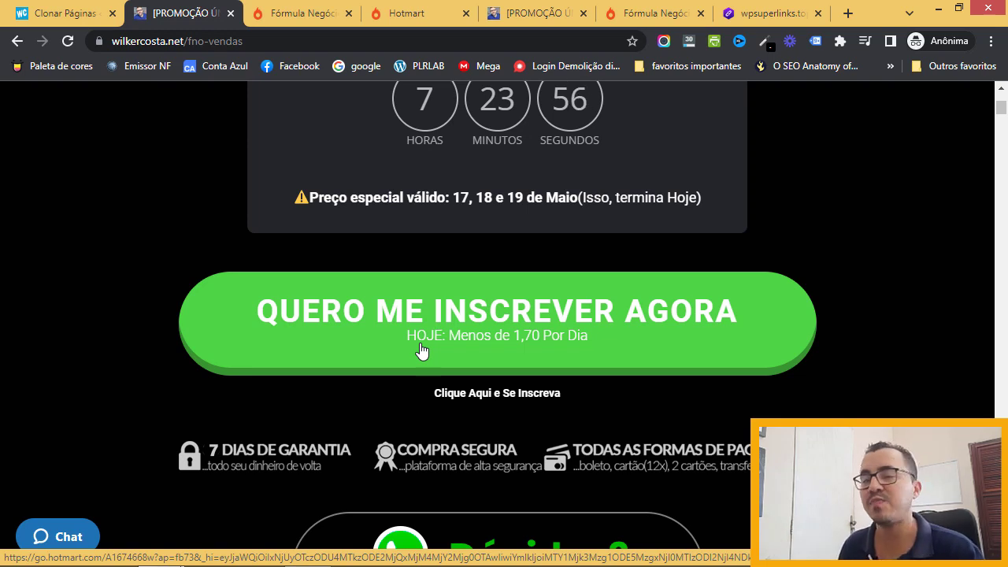
left_click(513, 15)
left_click(500, 322)
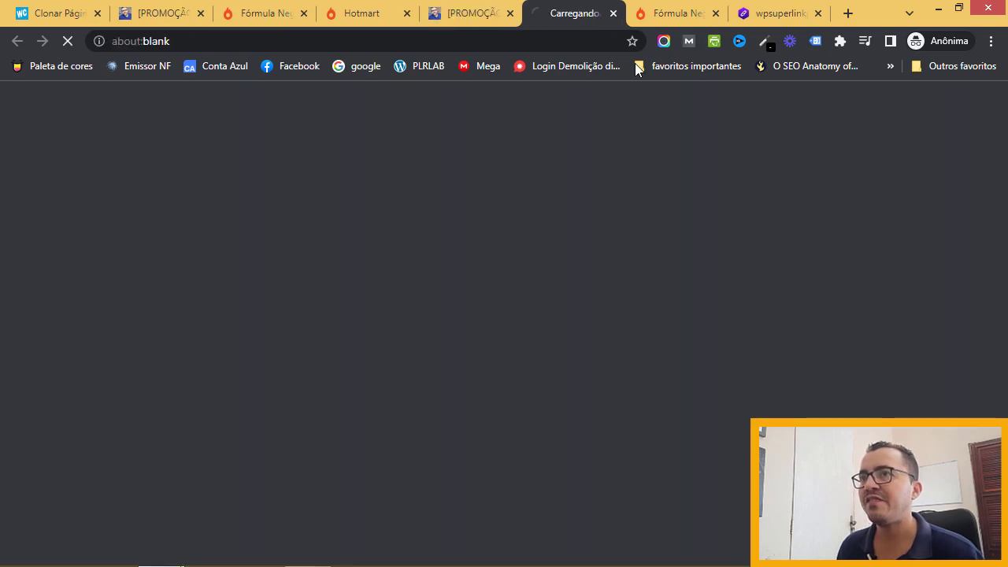
- Close both browser tabs opened from the original sales page's enrolment button
left_click(679, 23)
left_click(716, 14)
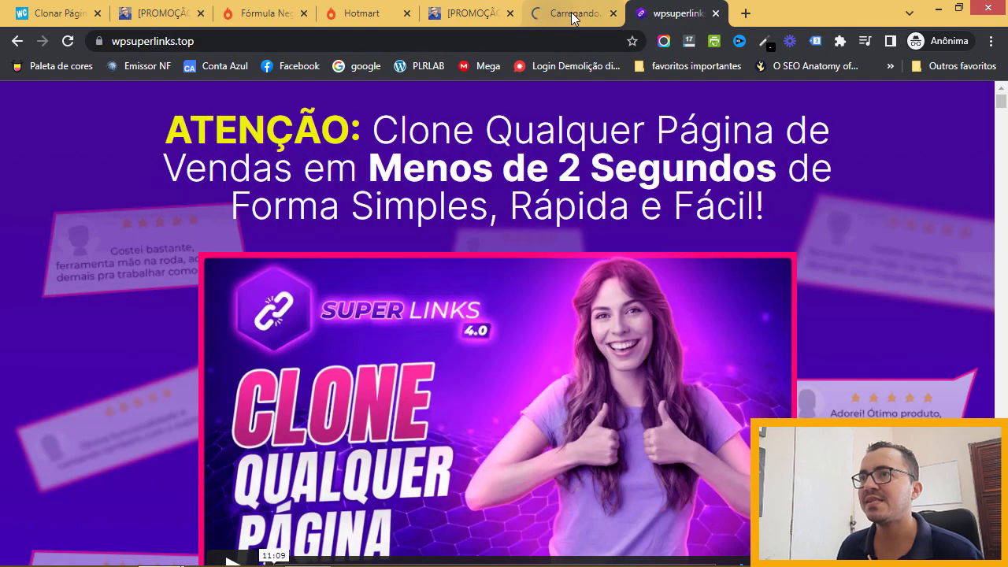
left_click(597, 16)
left_click(614, 14)
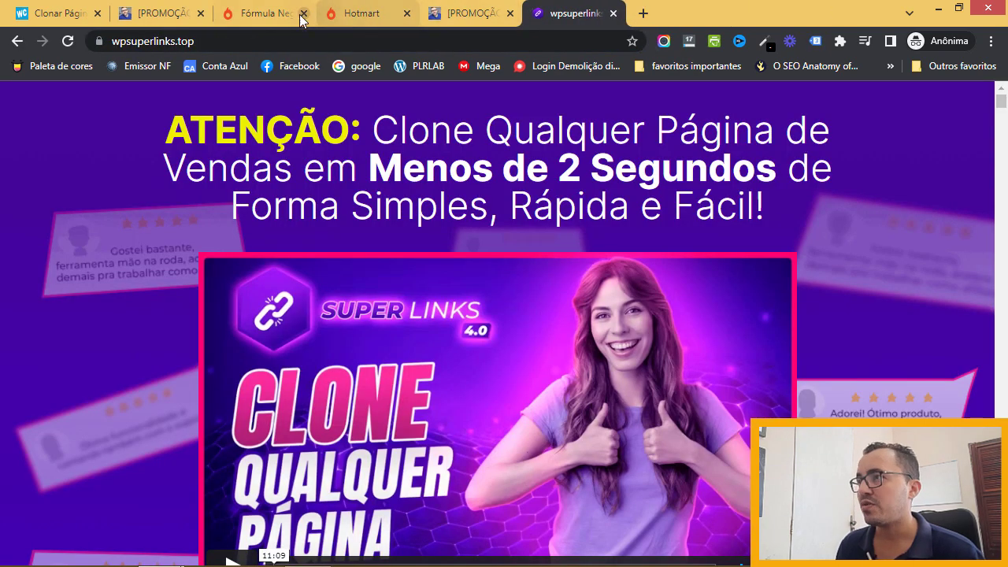
- Open the FNO cloned page for editing from the Super Links list of cloned pages in category PV
left_click(71, 15)
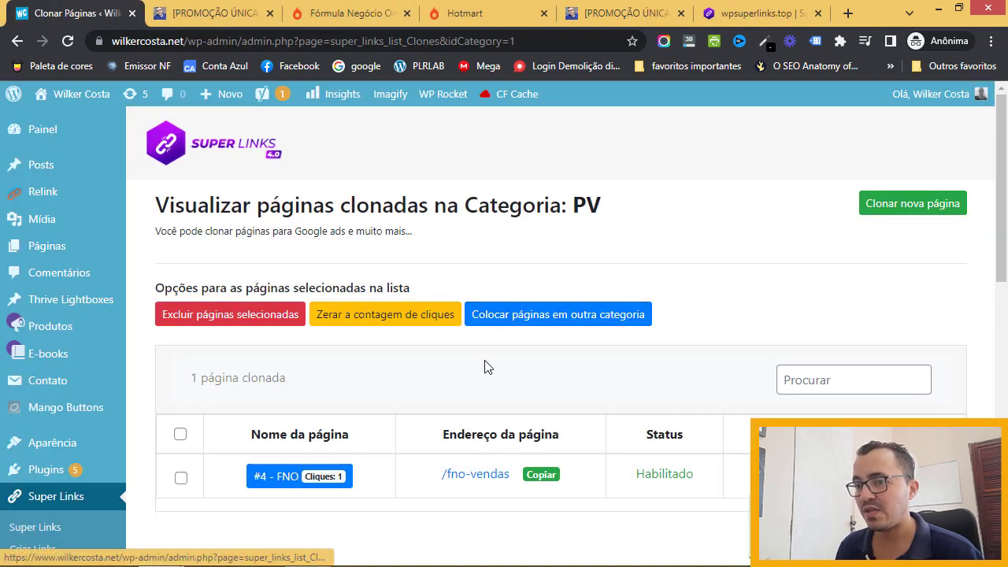
scroll(483, 365, "down", 2)
left_click(876, 400)
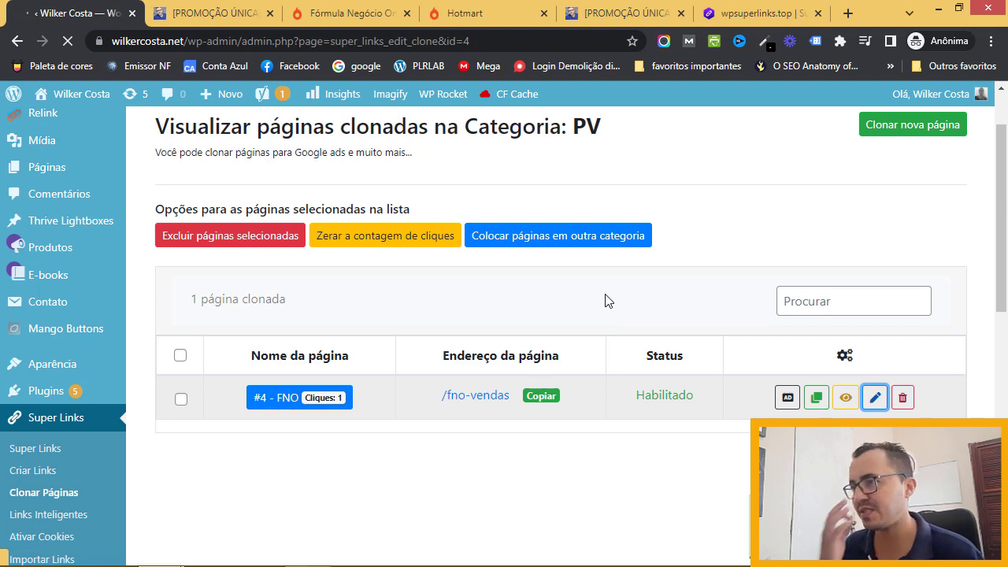
scroll(606, 306, "down", 4)
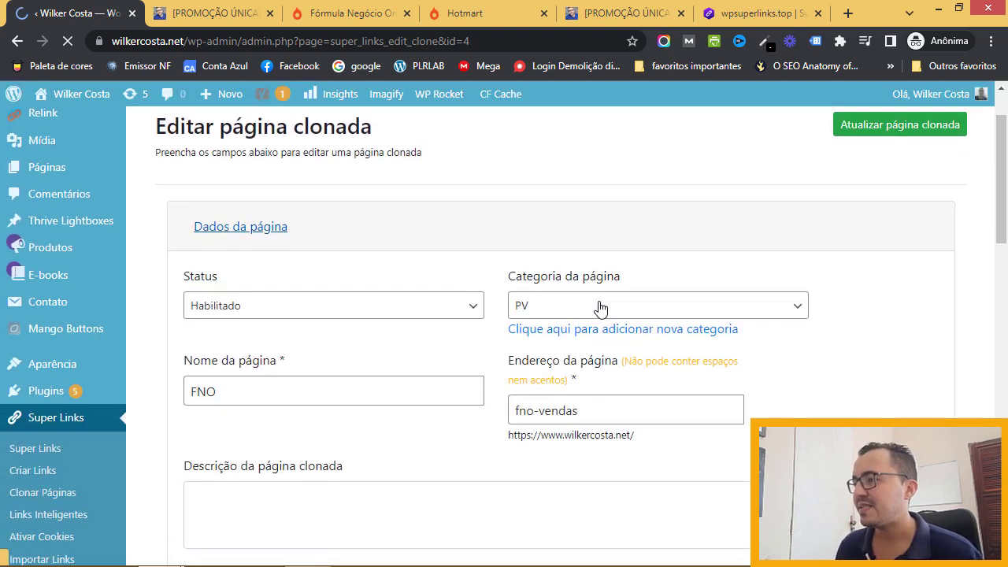
scroll(601, 307, "down", 2)
scroll(551, 307, "up", 5)
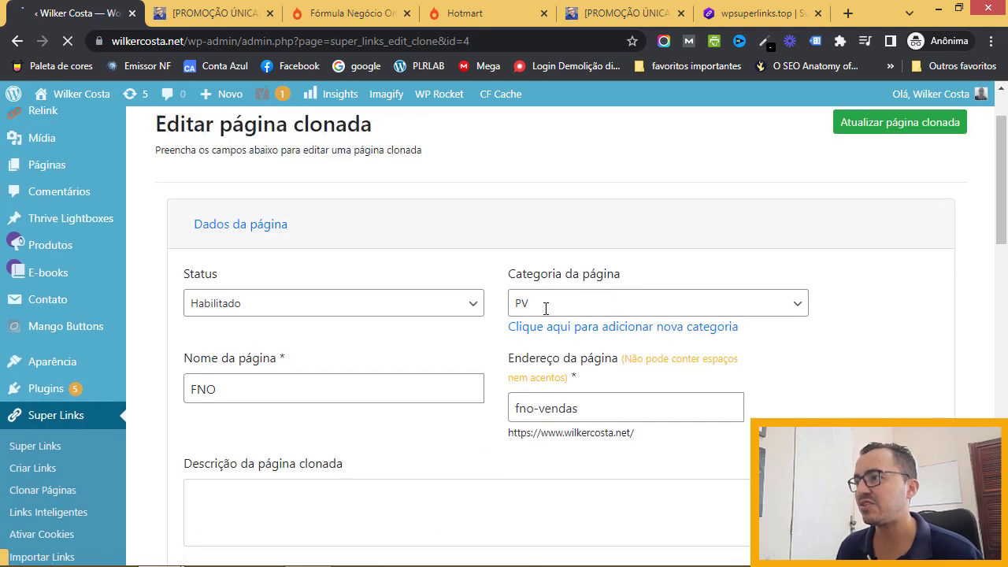
- Expand the "Opções de visualização da página" section in the FNO clone's edit form
scroll(394, 373, "down", 14)
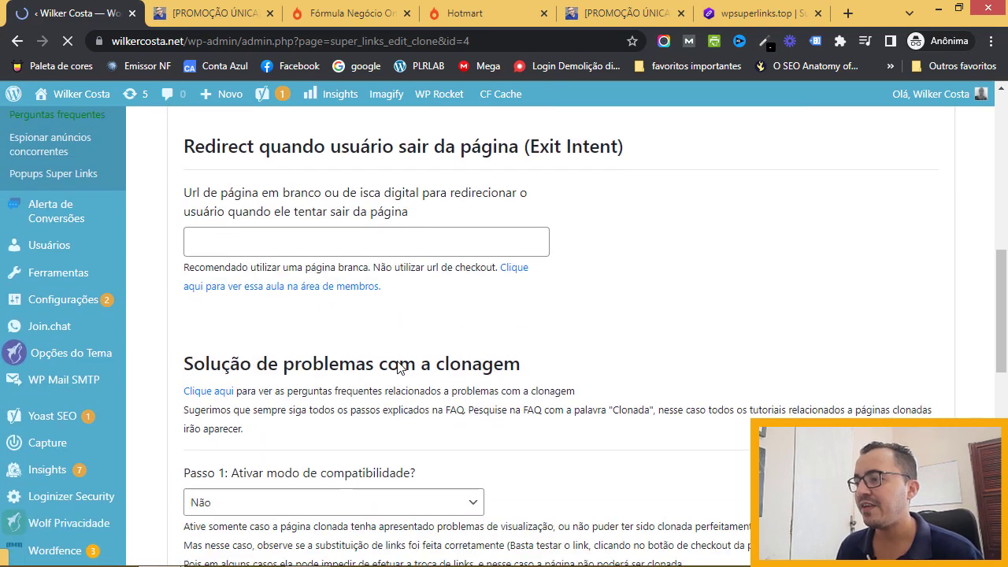
scroll(398, 368, "down", 1)
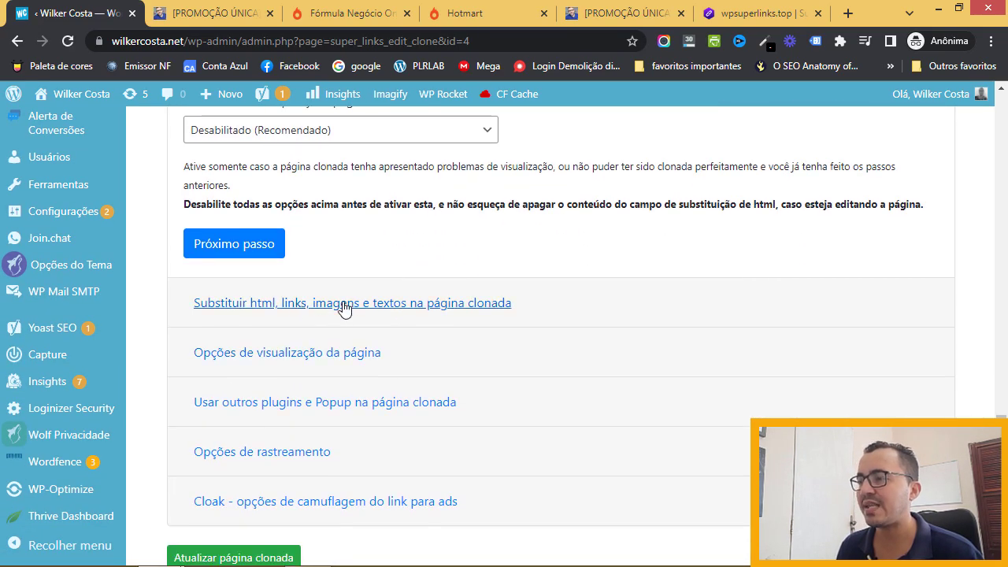
scroll(429, 357, "down", 1)
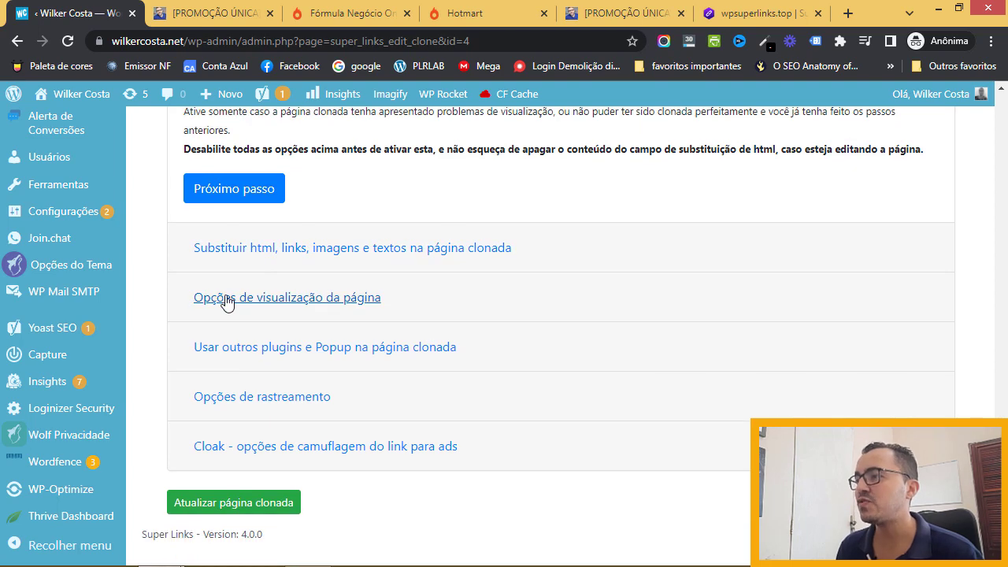
left_click(345, 307)
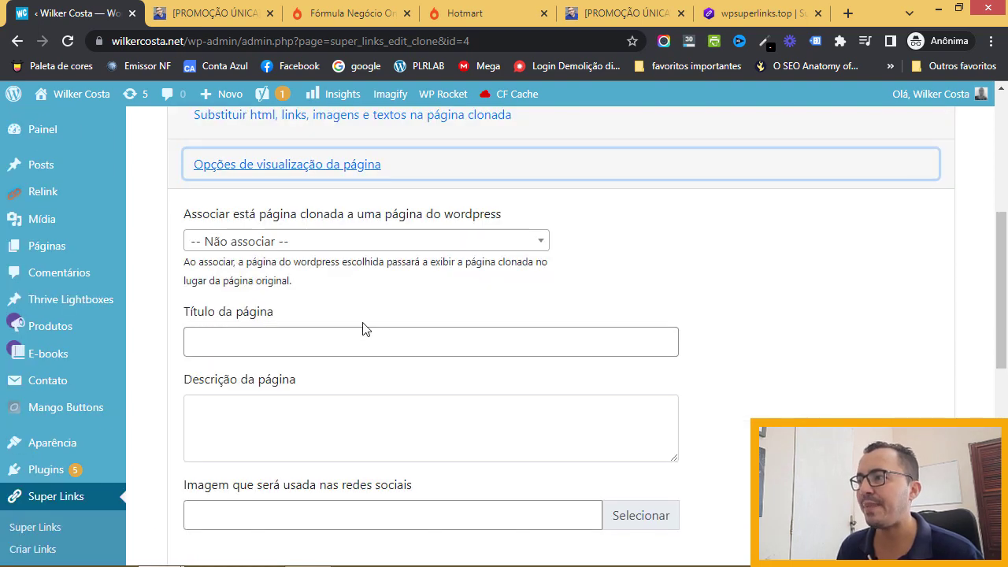
scroll(409, 359, "up", 1)
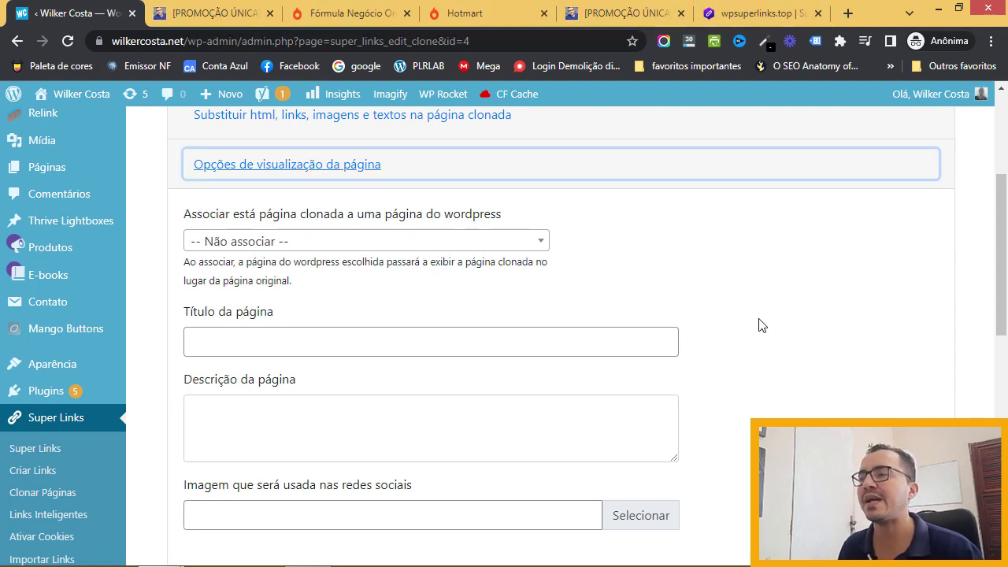
- Review the RGPD, countdown, conversion alert and popup settings under "Usar outros plugins e Popup na página clonada"
left_click(443, 172)
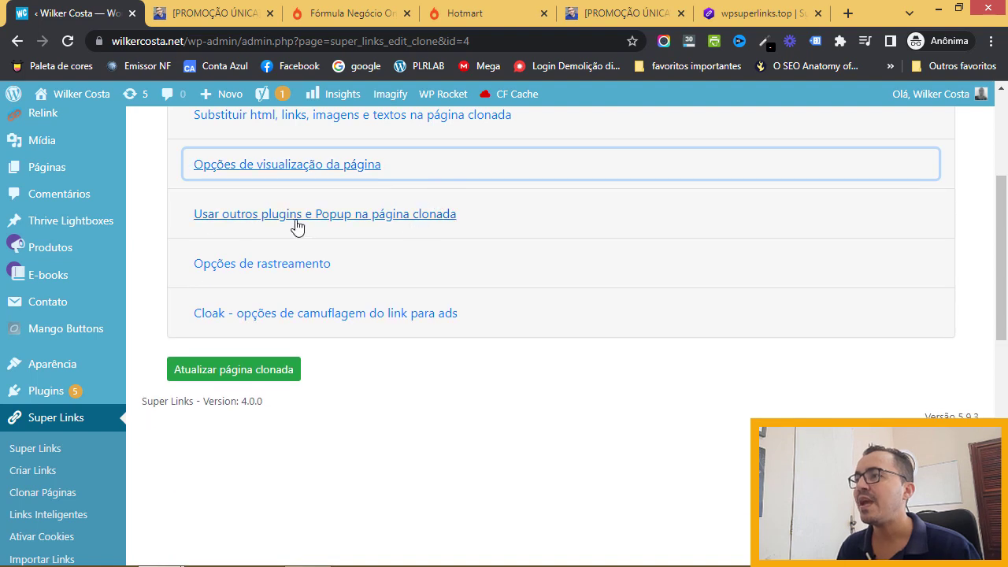
left_click(364, 214)
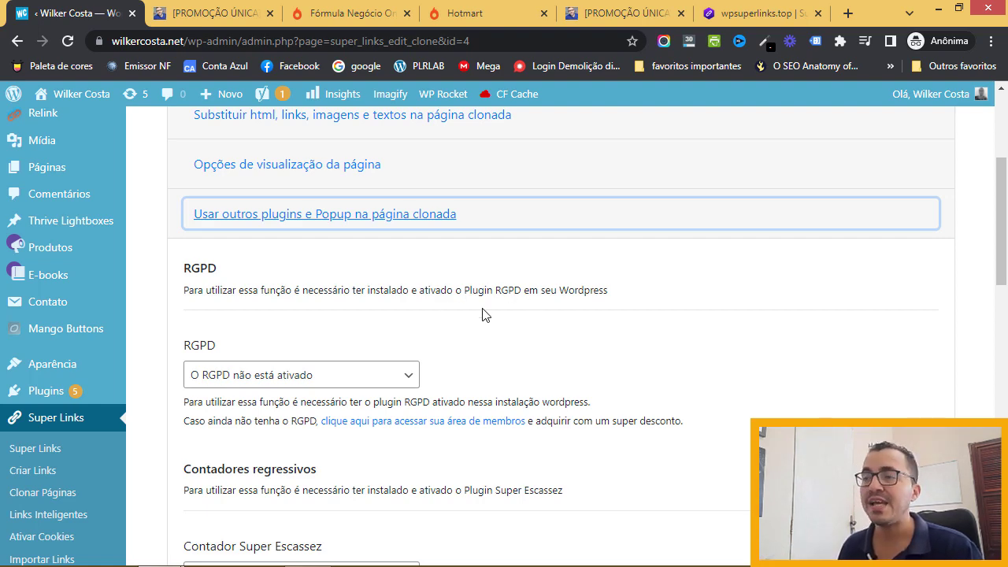
scroll(469, 315, "down", 1)
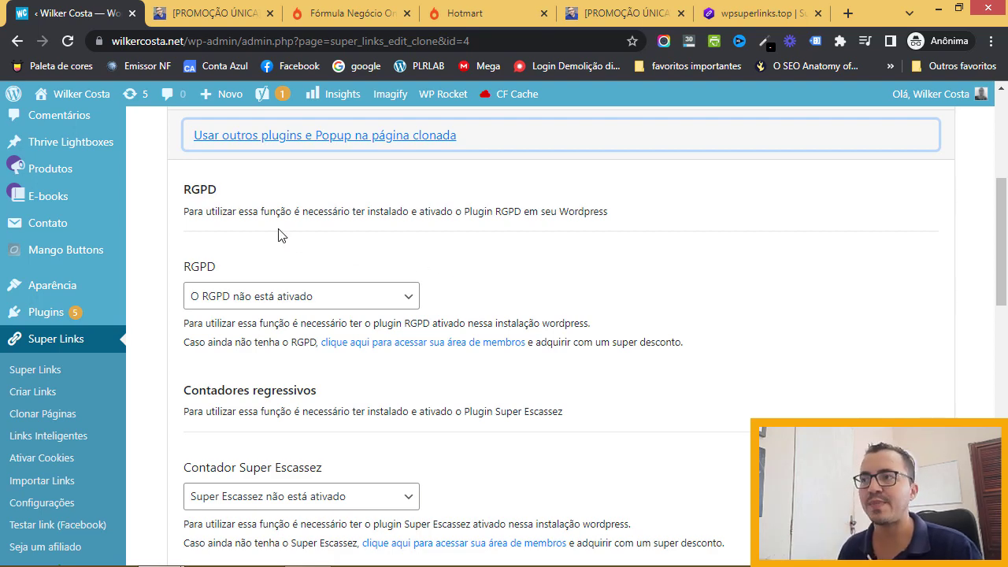
scroll(464, 271, "down", 2)
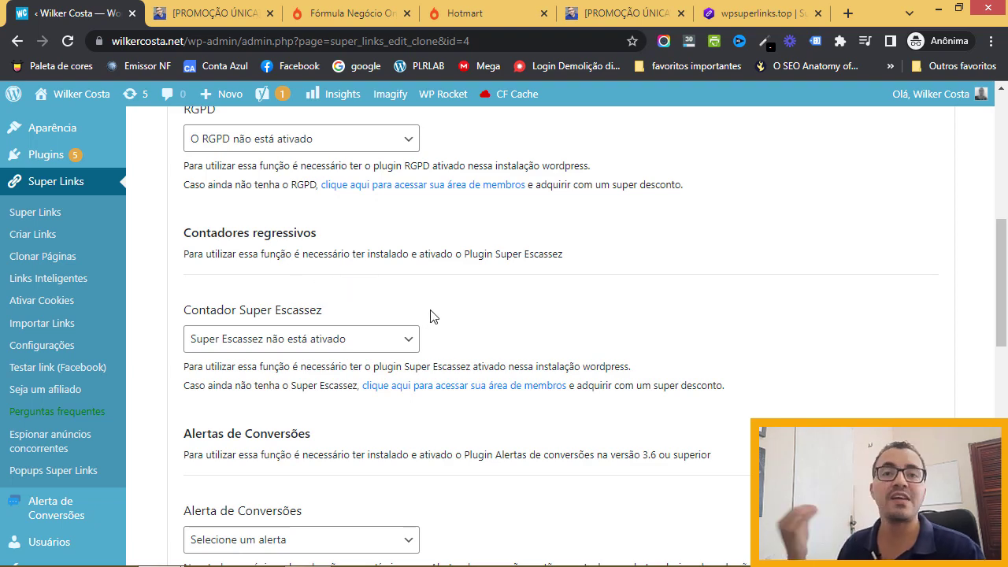
scroll(438, 310, "down", 2)
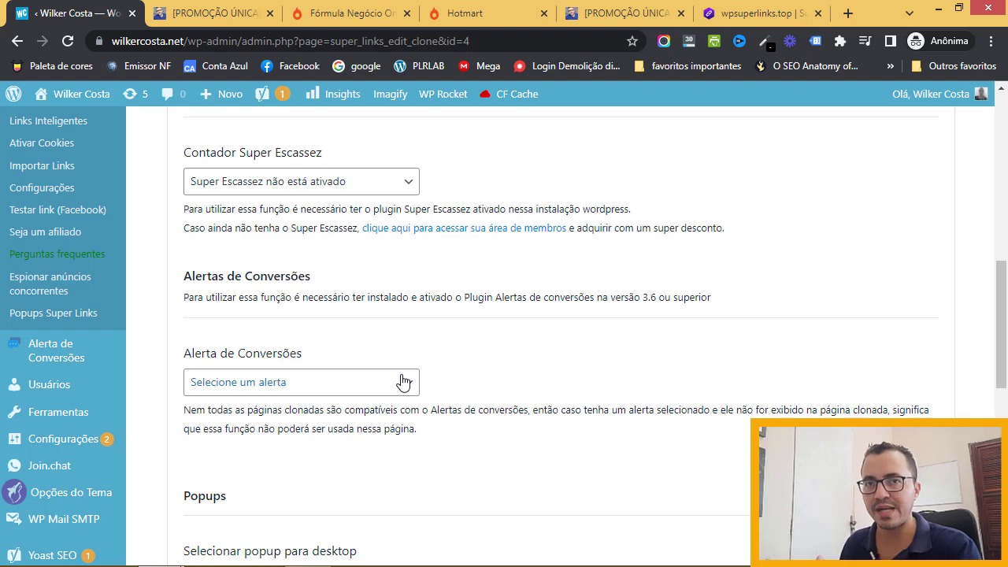
scroll(403, 382, "down", 4)
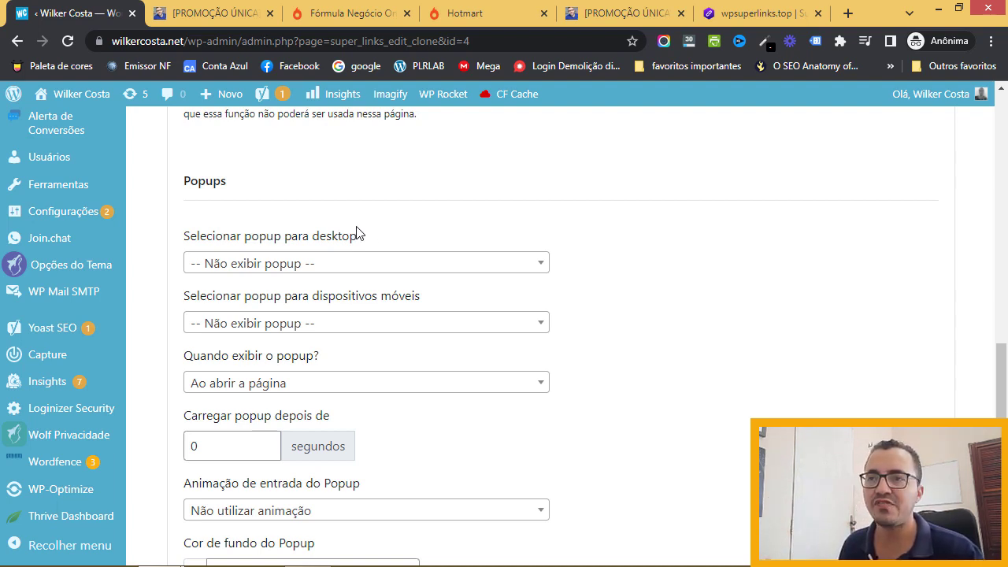
scroll(375, 250, "down", 4)
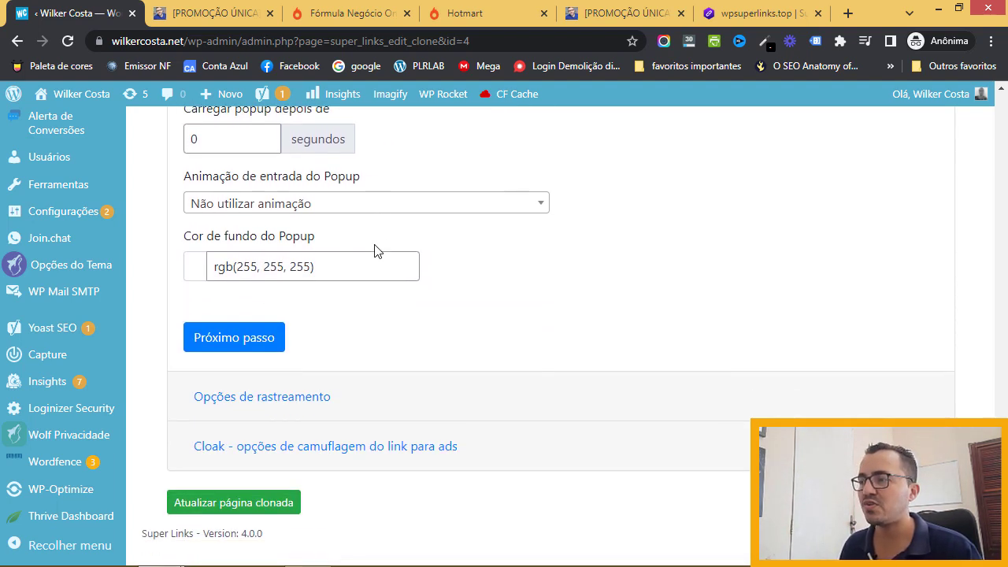
- Review the Google, Facebook pixel, conversion API and extra code fields under "Opções de rastreamento"
left_click(333, 398)
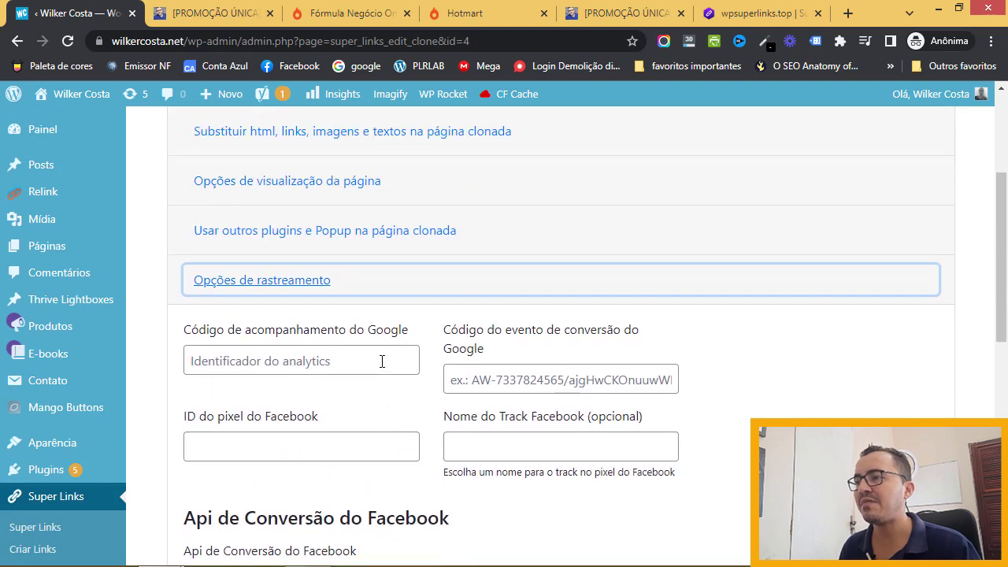
scroll(382, 361, "down", 2)
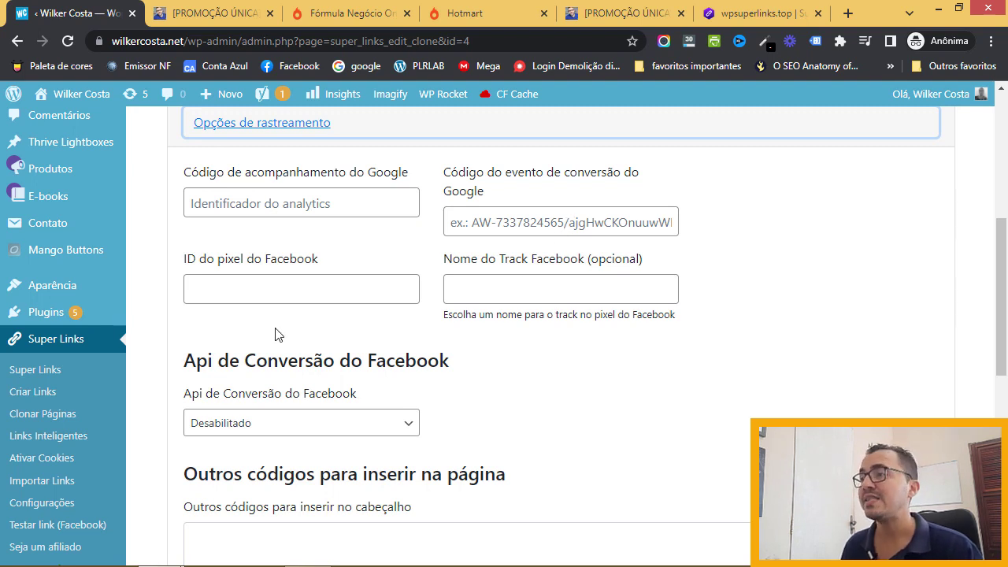
scroll(260, 332, "down", 1)
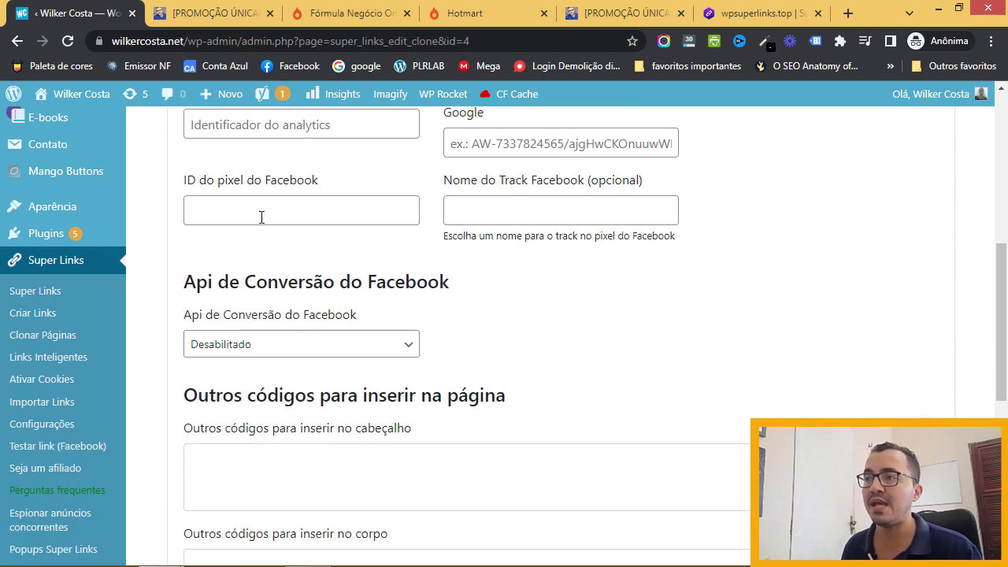
scroll(449, 327, "down", 3)
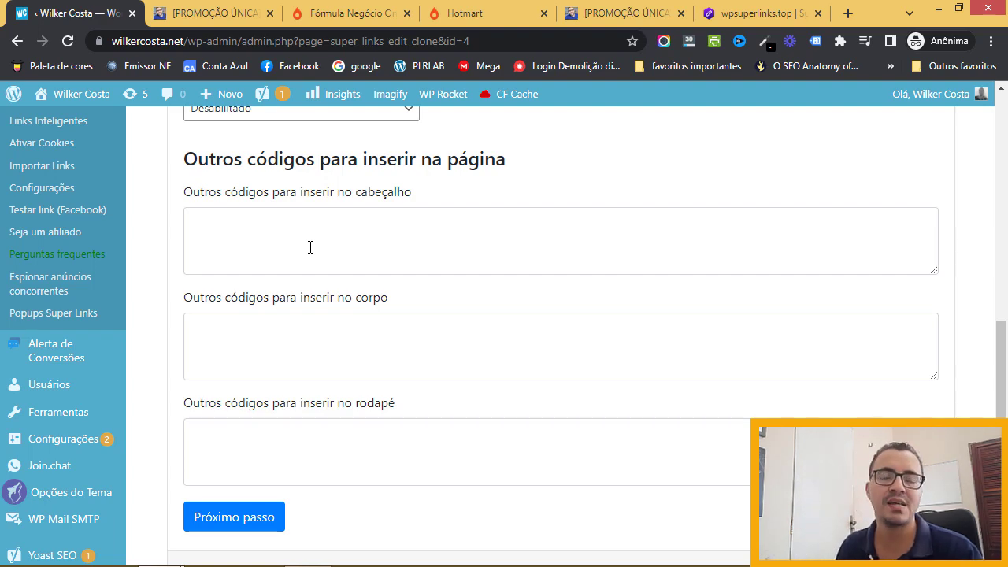
scroll(311, 248, "down", 3)
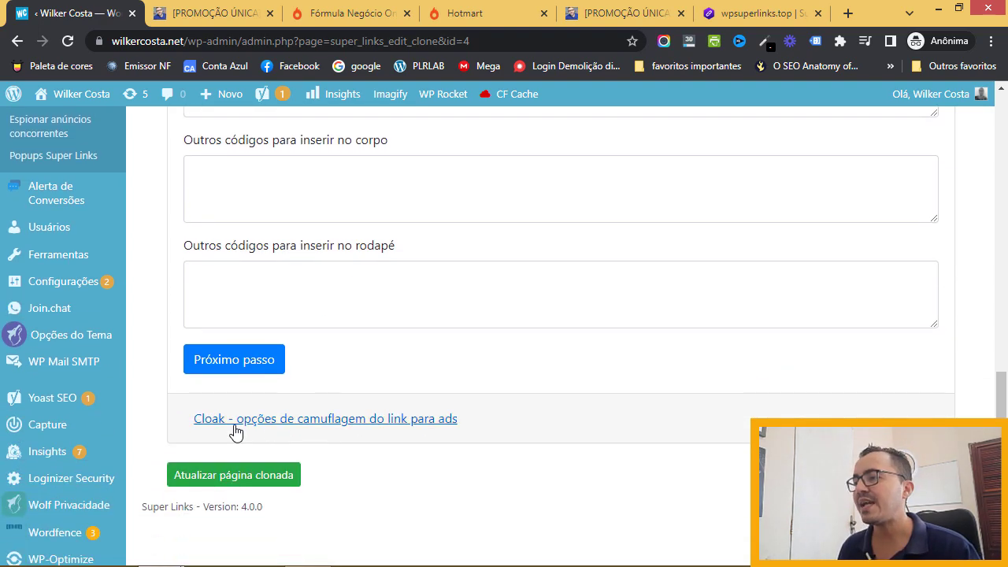
- Review the connection and redirect settings under "Cloak - opções de camuflagem do link para ads" and collapse that section
left_click(260, 428)
scroll(405, 344, "up", 5)
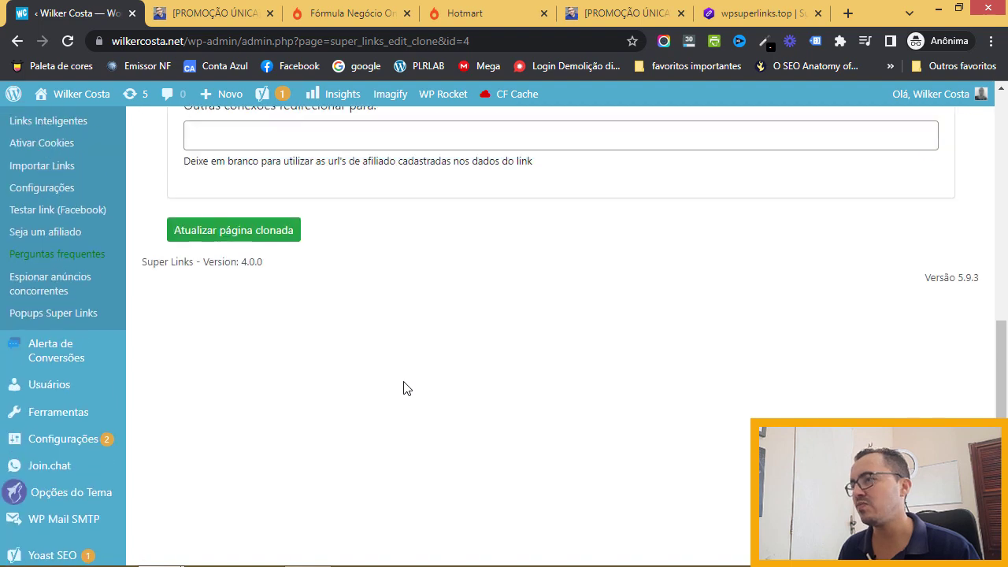
scroll(418, 386, "up", 1)
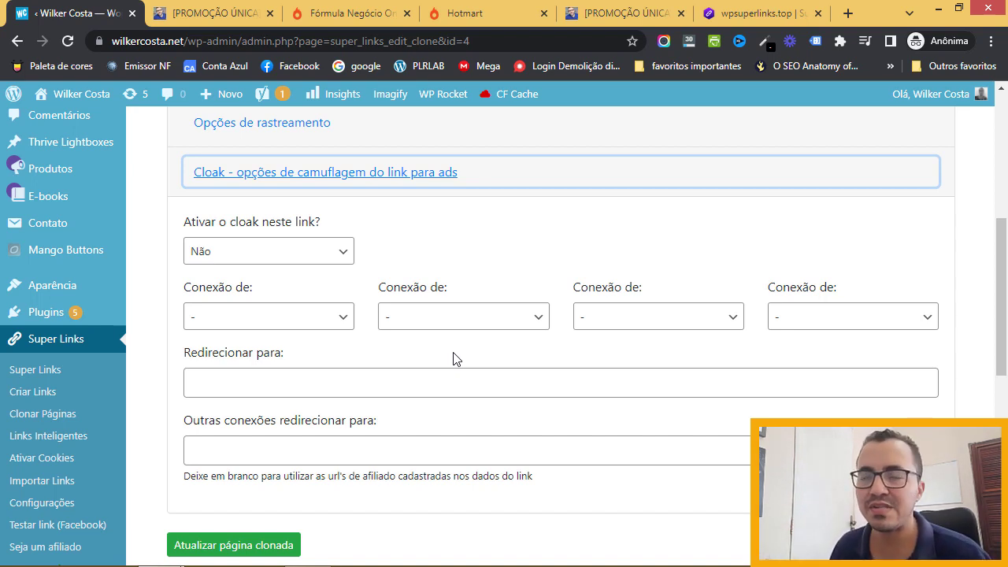
left_click(510, 184)
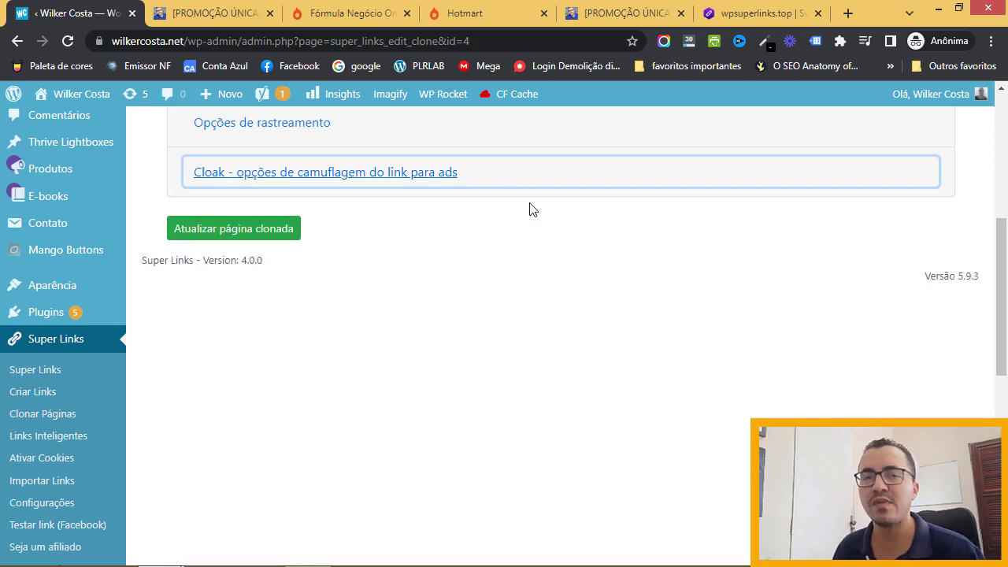
scroll(480, 315, "up", 1)
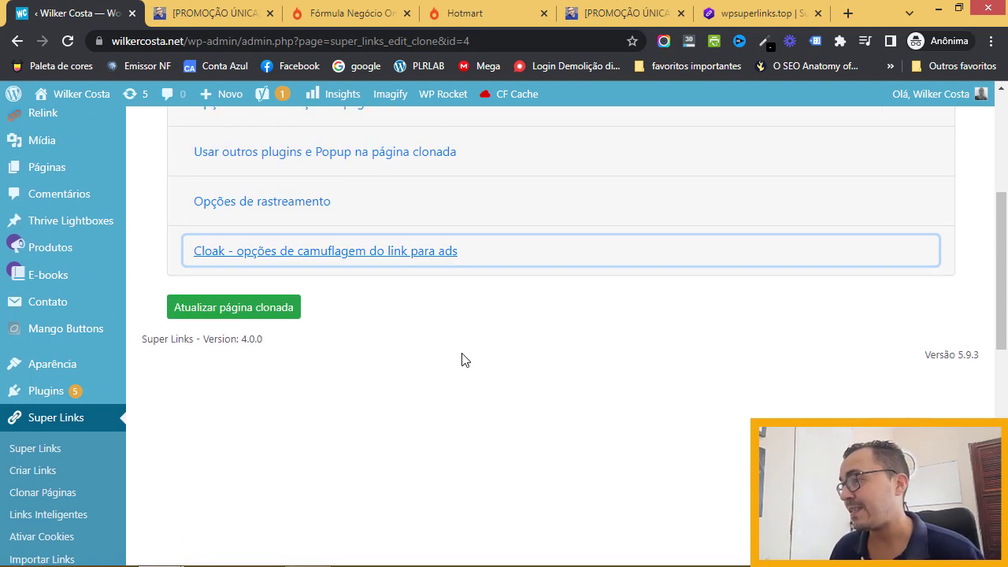
scroll(441, 353, "down", 2)
scroll(433, 349, "up", 6)
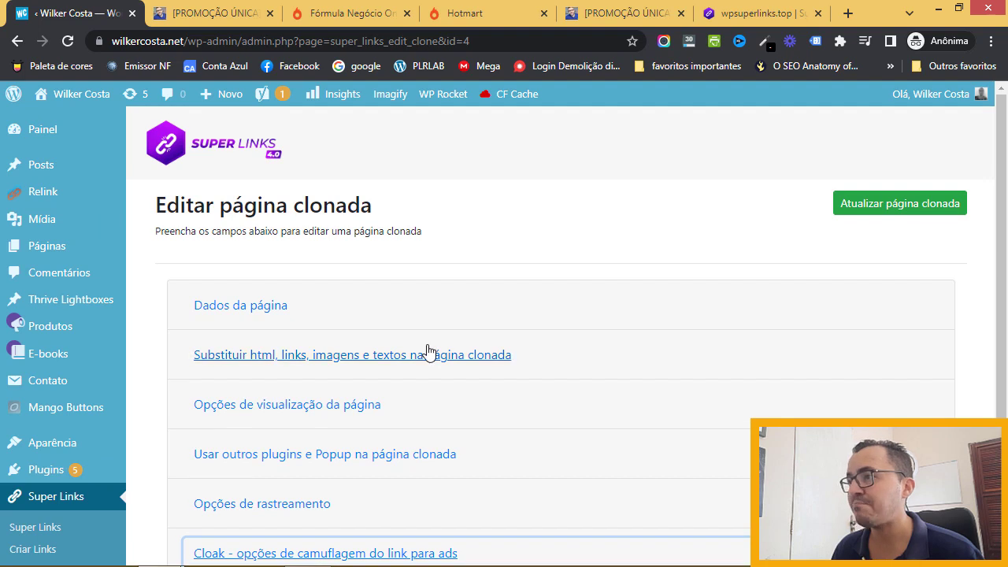
scroll(371, 338, "down", 4)
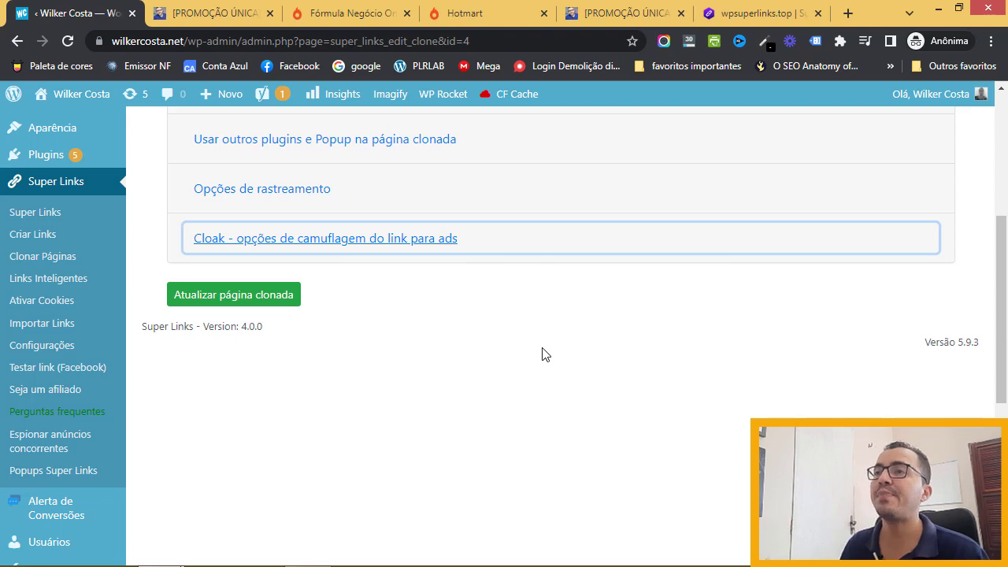
- Switch to the wpsuperlinks.top sales page and find the pricing plans for 1, 10 and 20 domains
left_click(729, 22)
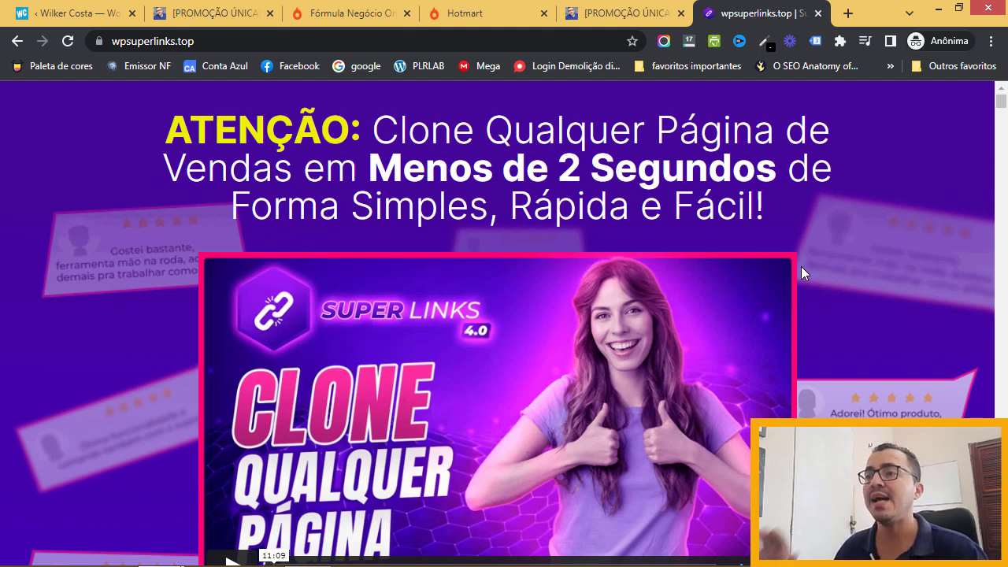
scroll(792, 276, "down", 3)
scroll(793, 277, "down", 10)
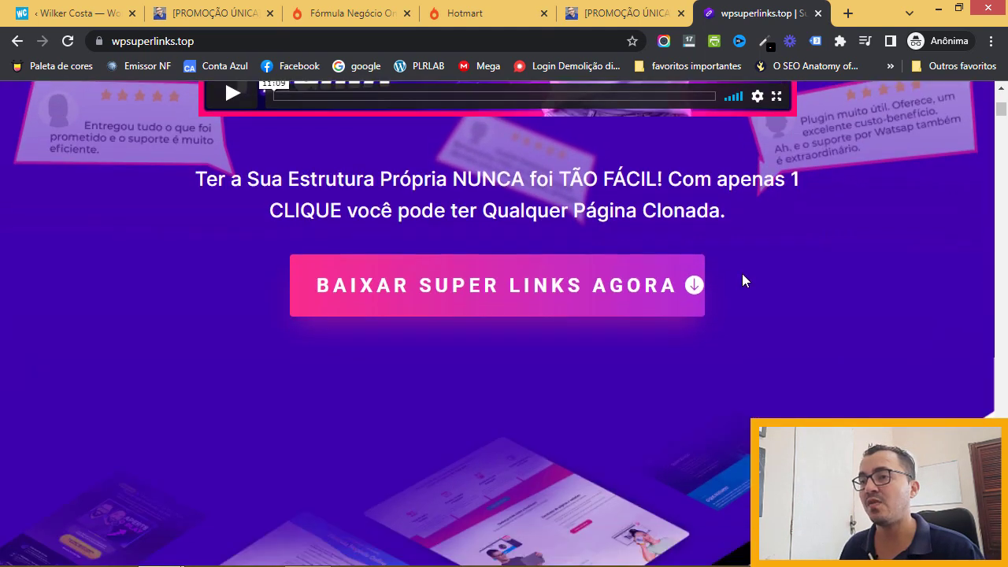
scroll(617, 312, "down", 15)
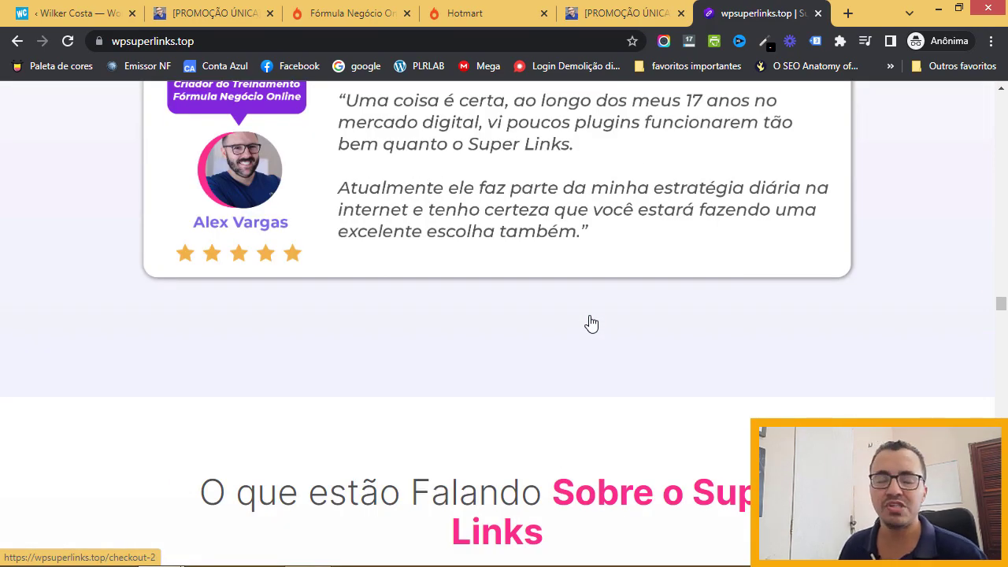
scroll(591, 324, "up", 6)
scroll(592, 324, "down", 1)
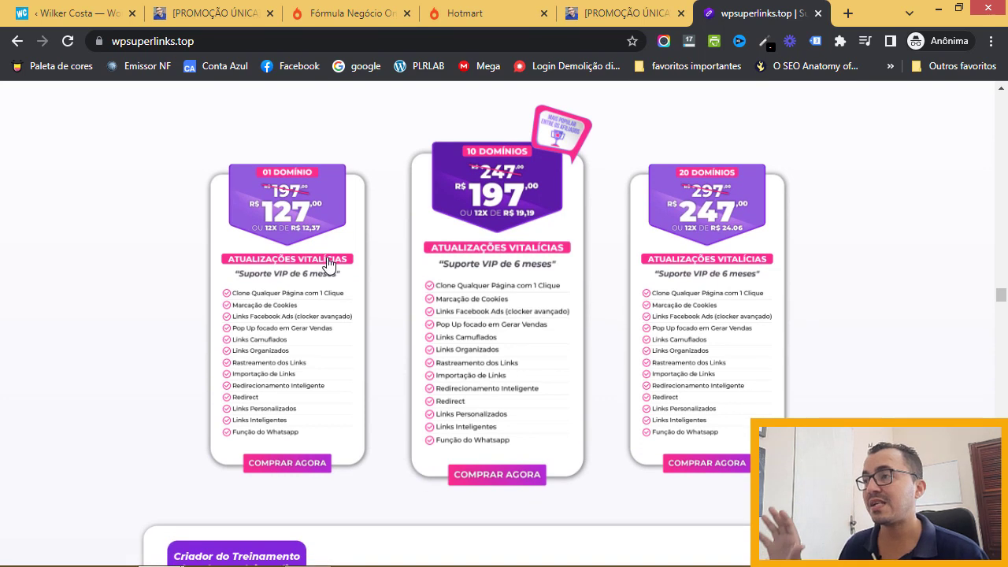